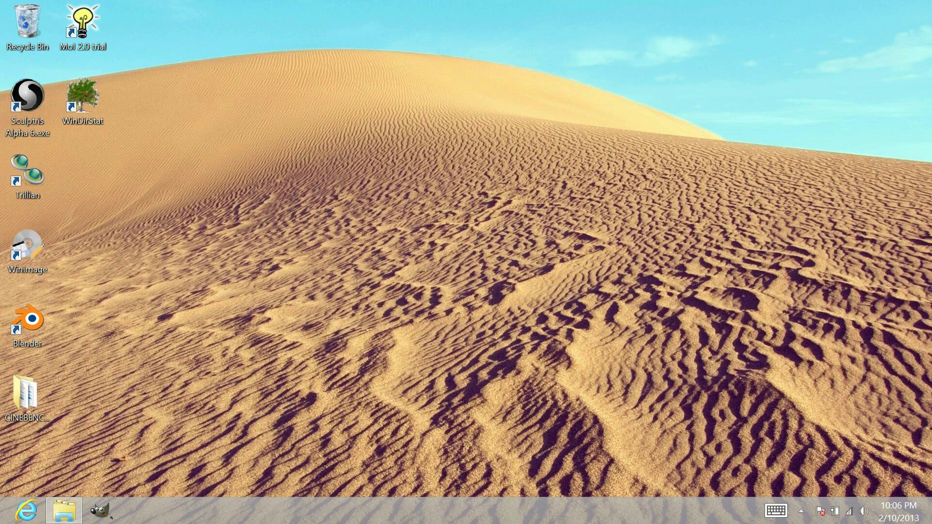
Glance at the Start screen, then open File Explorer from the desktop taskbar
{"action": "key", "text": "super"}
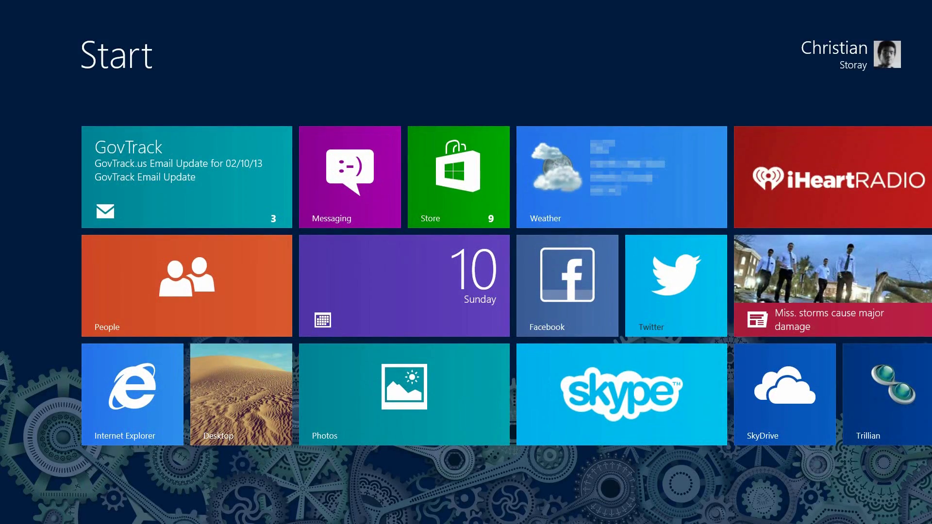
{"action": "scroll", "coordinate": [466, 292], "scroll_direction": "down", "scroll_amount": 5}
{"action": "key", "text": "super"}
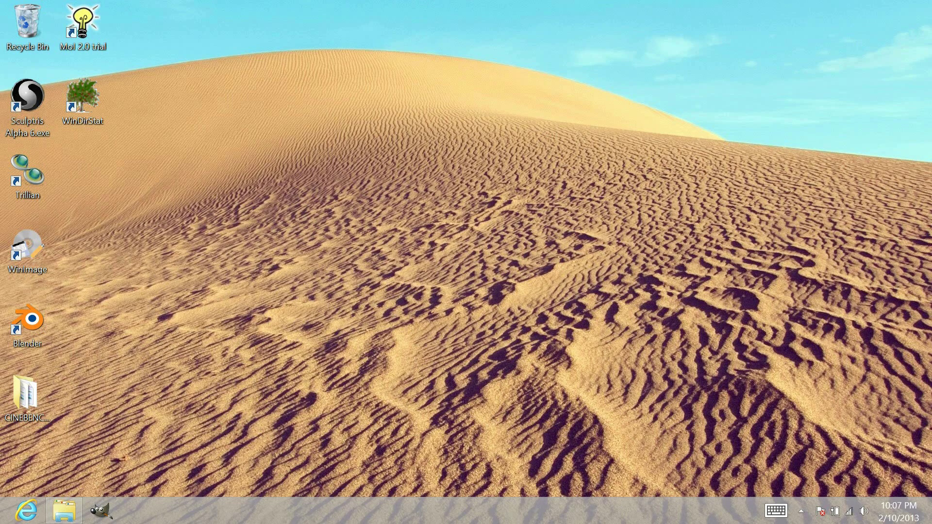
{"action": "left_click", "coordinate": [64, 511]}
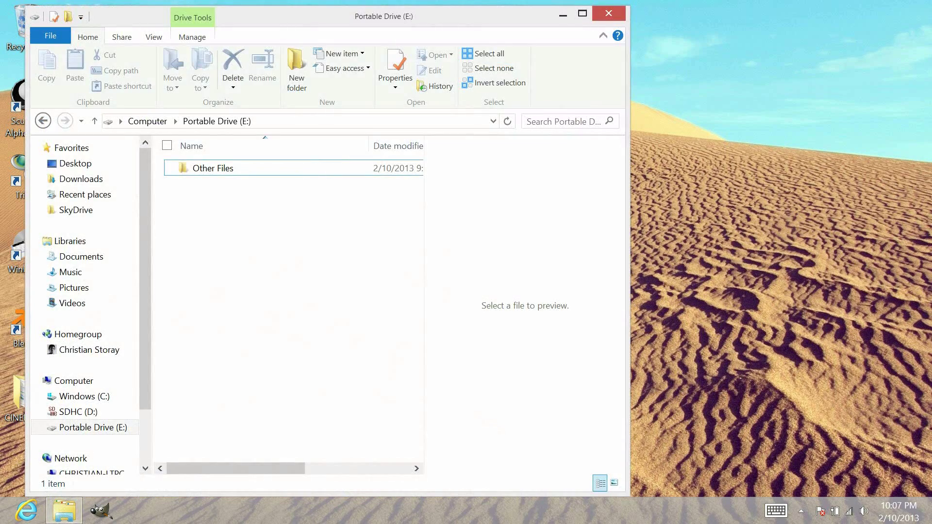
{"action": "mouse_move", "coordinate": [74, 381]}
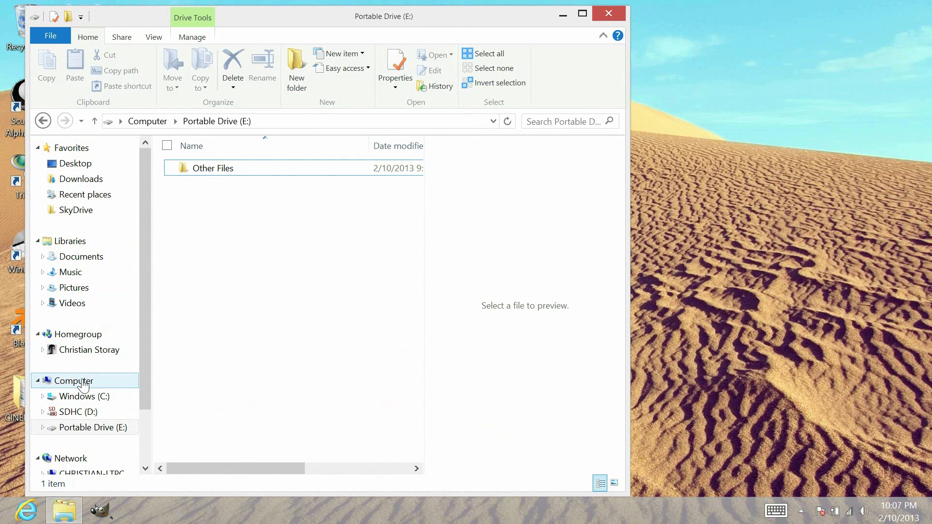
Show the Computer drive list, select the SDHC (D:) card, and move Explorer right
{"action": "left_click", "coordinate": [82, 385]}
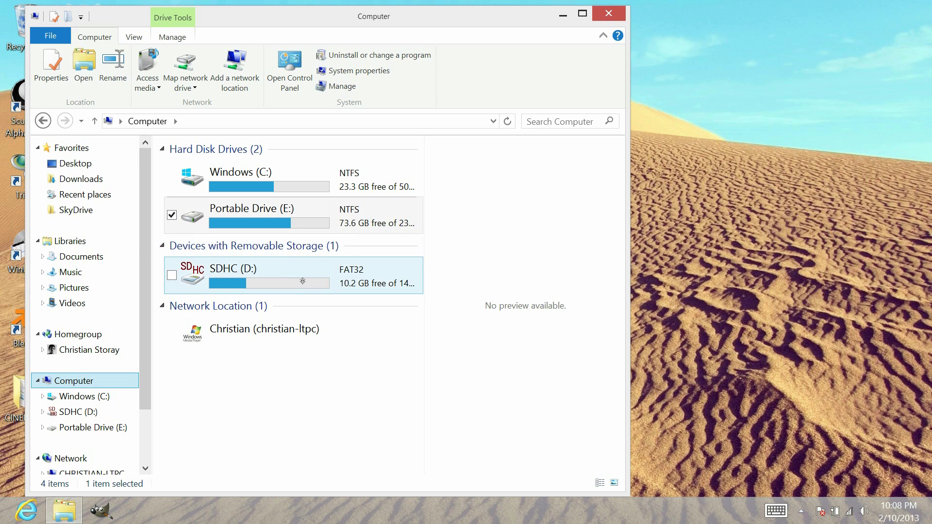
{"action": "mouse_move", "coordinate": [294, 275]}
{"action": "left_click", "coordinate": [404, 282]}
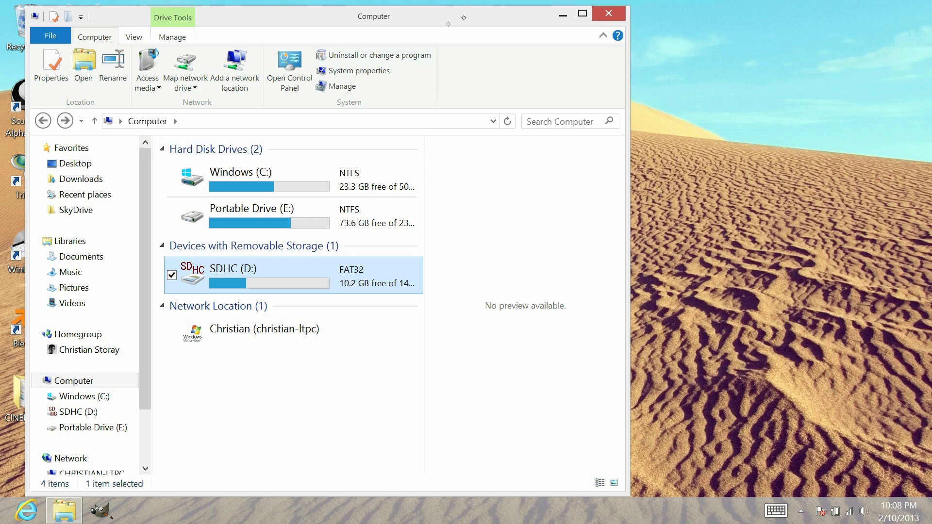
{"action": "left_click_drag", "start_coordinate": [472, 20], "coordinate": [732, 20]}
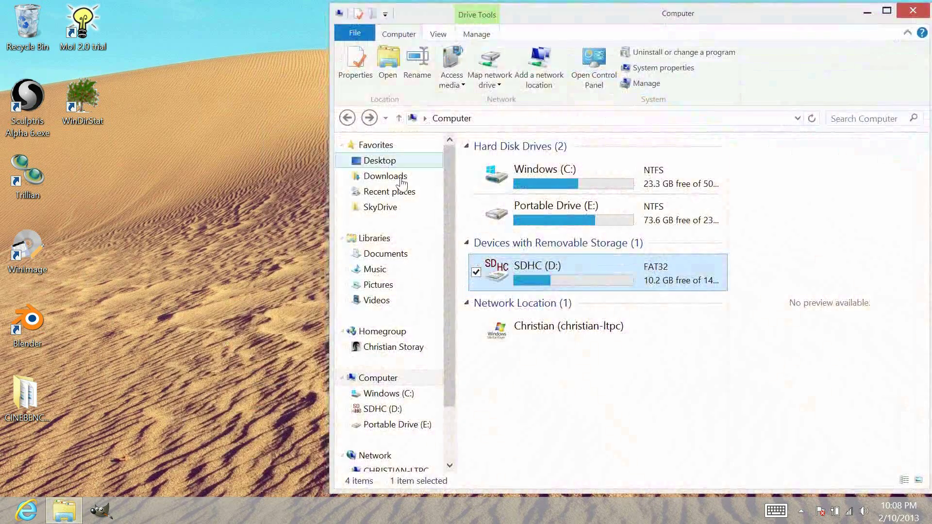
Launch the Evernote installer from Downloads, accept the license, and choose Advanced
{"action": "left_click", "coordinate": [390, 177]}
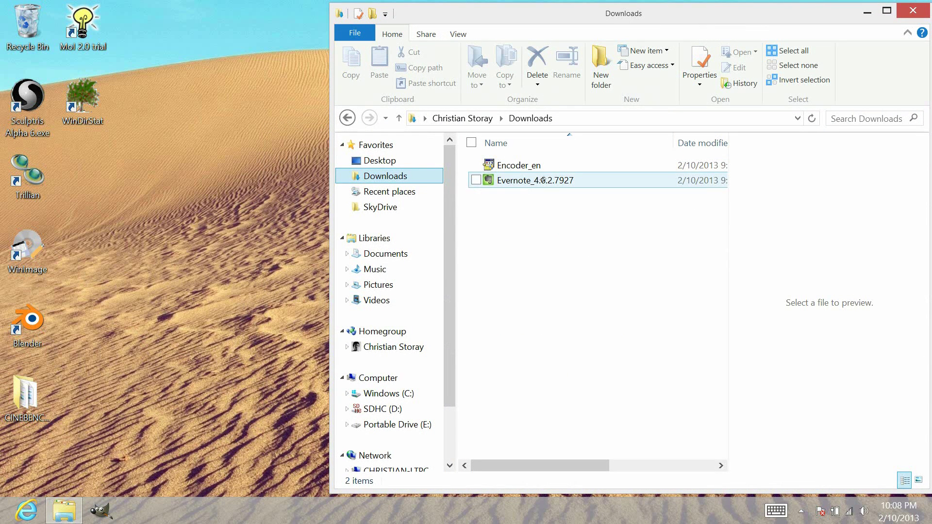
{"action": "double_click", "coordinate": [543, 181]}
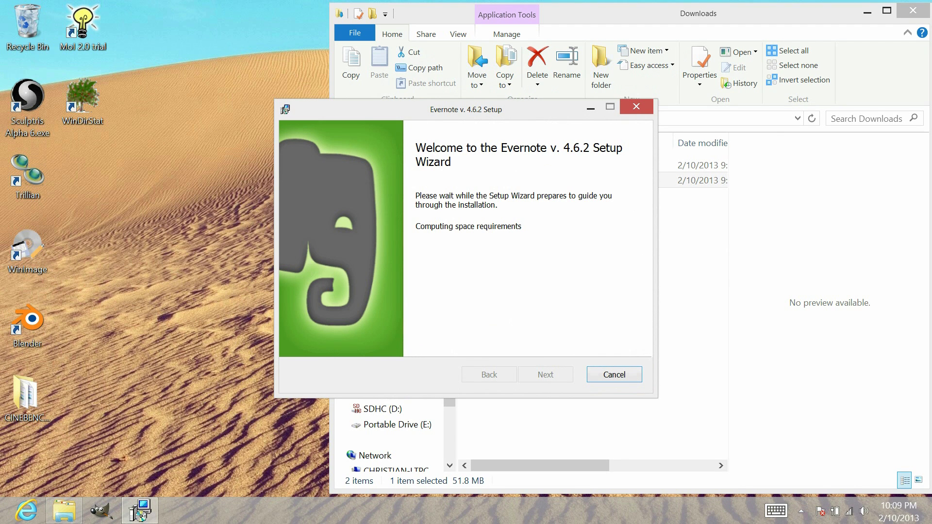
{"action": "left_click", "coordinate": [305, 310]}
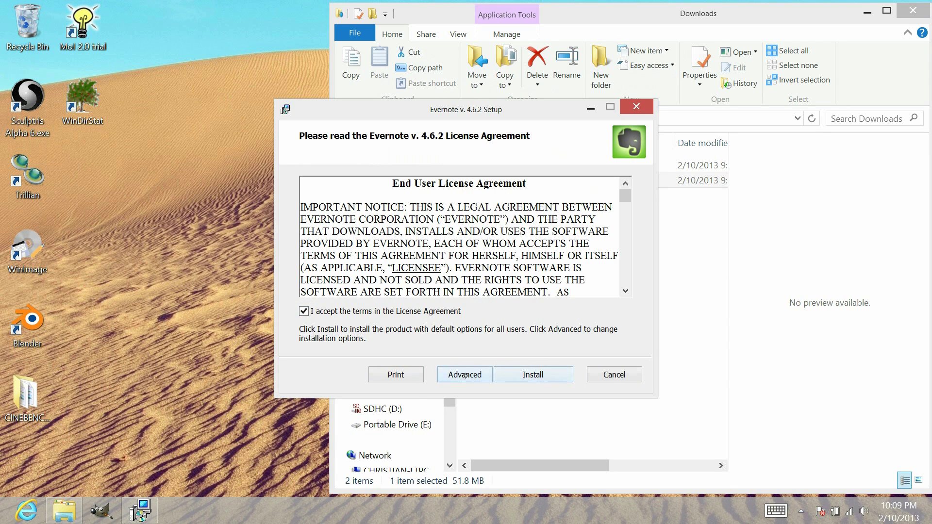
{"action": "left_click", "coordinate": [465, 374]}
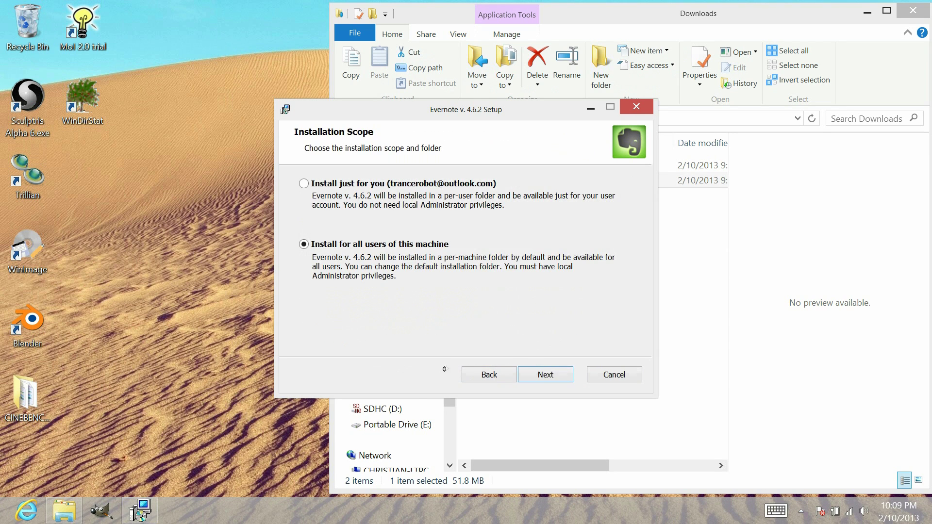
Try a D: install path, dismiss the not-a-local-drive error, and minimize setup
{"action": "left_click", "coordinate": [533, 373]}
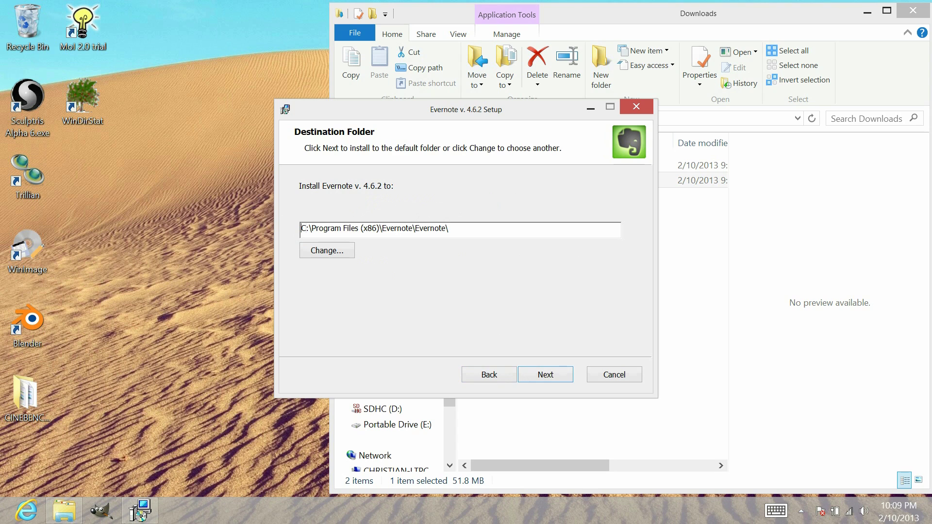
{"action": "key", "text": "Delete"}
{"action": "type", "text": "D"}
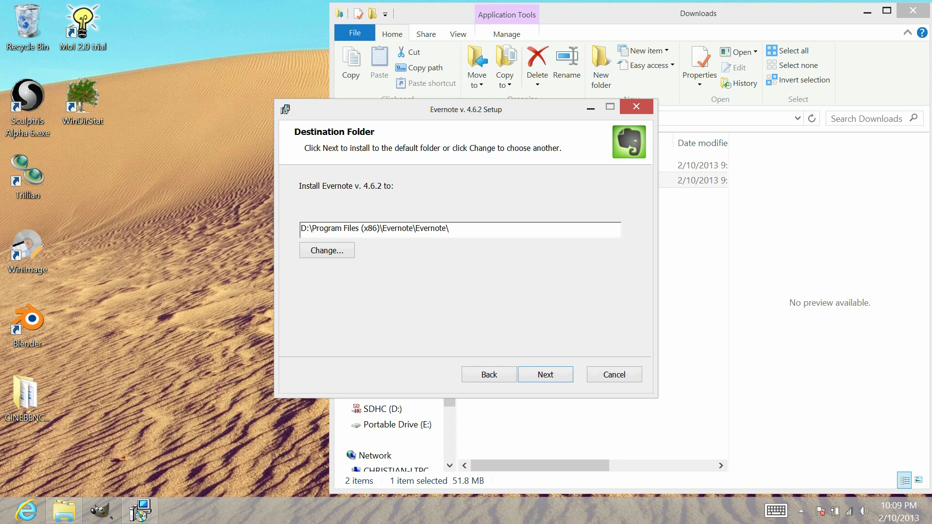
{"action": "left_click", "coordinate": [549, 373]}
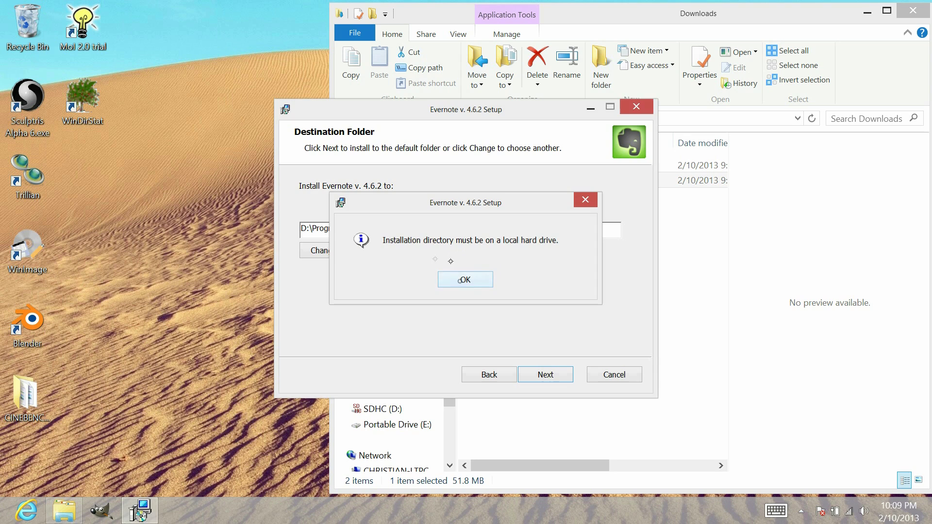
{"action": "left_click", "coordinate": [455, 281]}
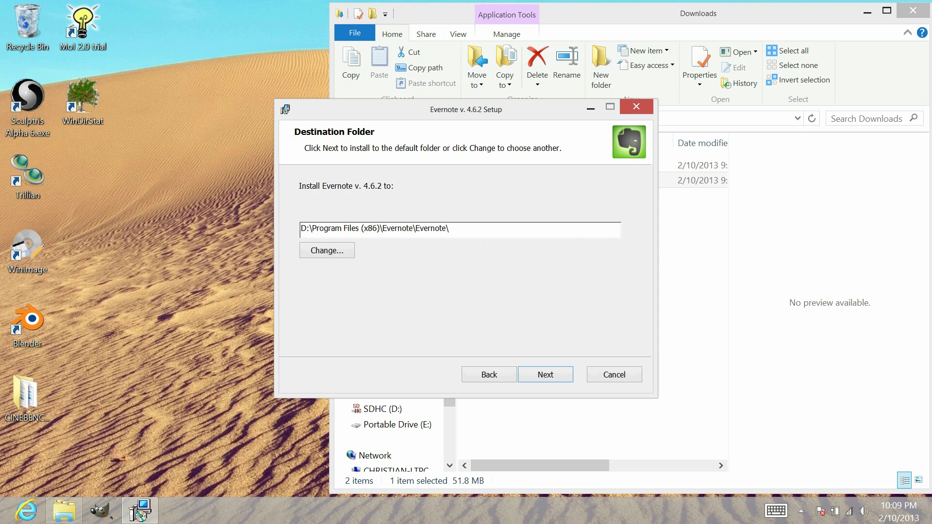
{"action": "left_click", "coordinate": [590, 108]}
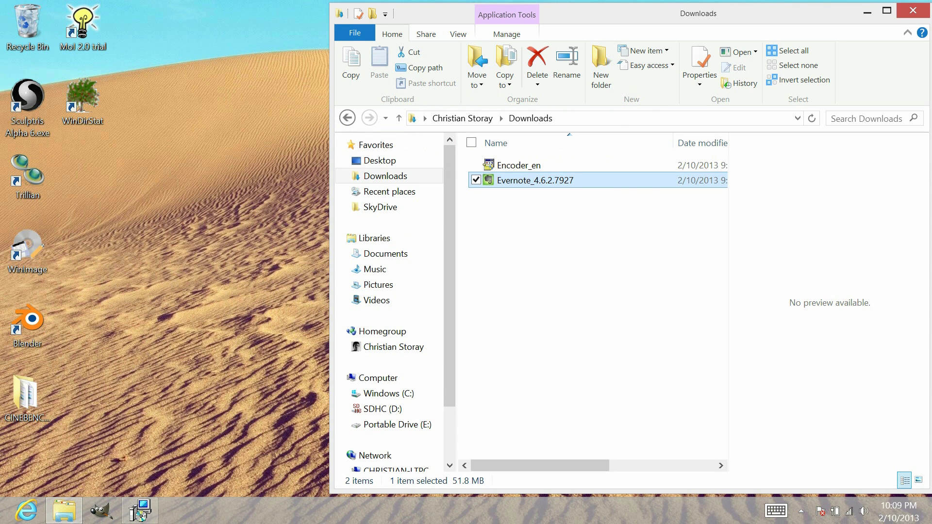
Open Portable Drive (E:) from the Computer view, then go back to the drive list
{"action": "left_click", "coordinate": [378, 377]}
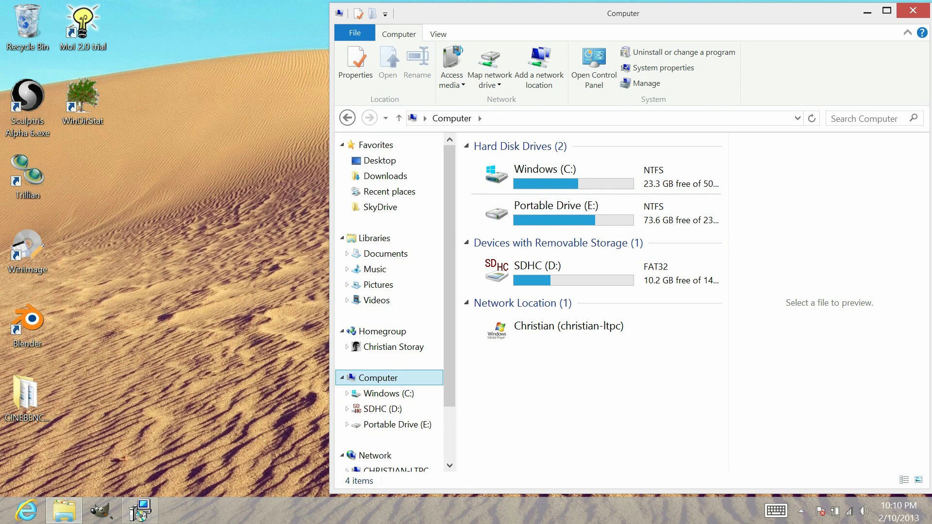
{"action": "double_click", "coordinate": [637, 213]}
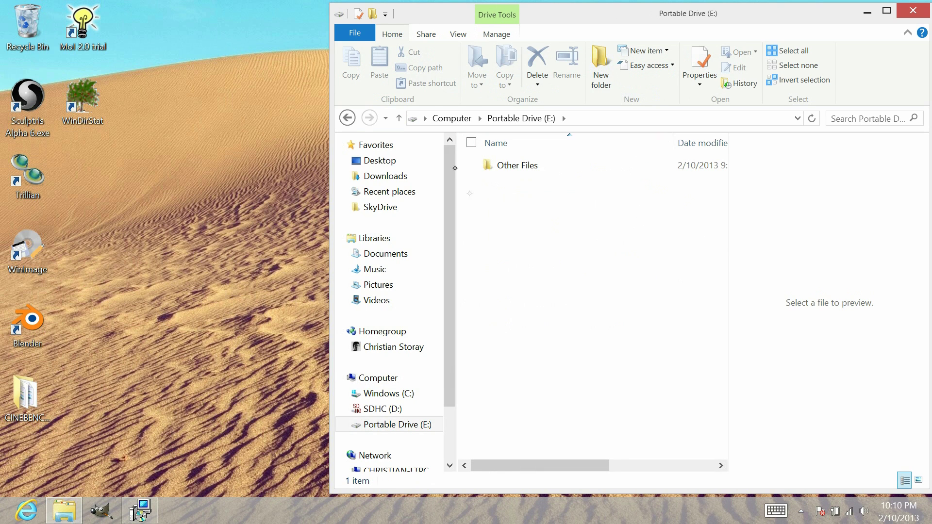
{"action": "left_click", "coordinate": [348, 118]}
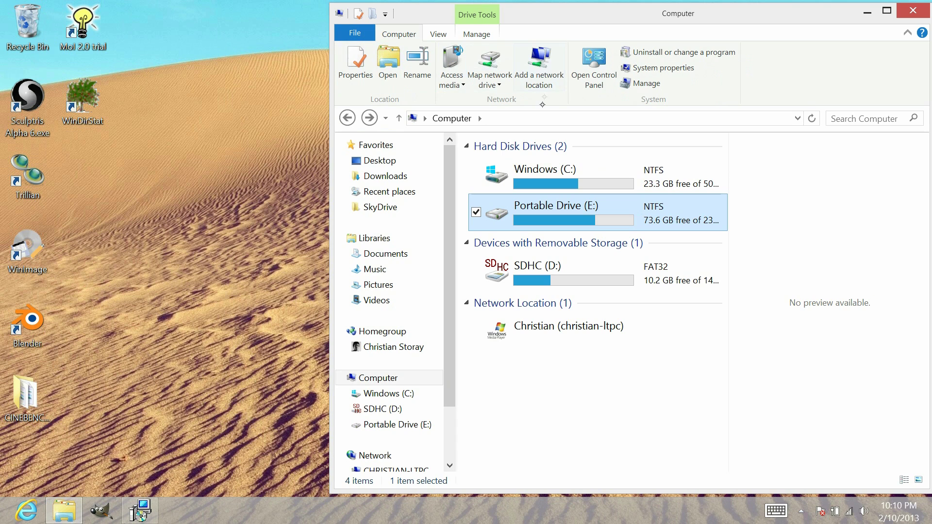
Open Computer Management via Manage and expand Storage to Disk Management
{"action": "left_click", "coordinate": [630, 87]}
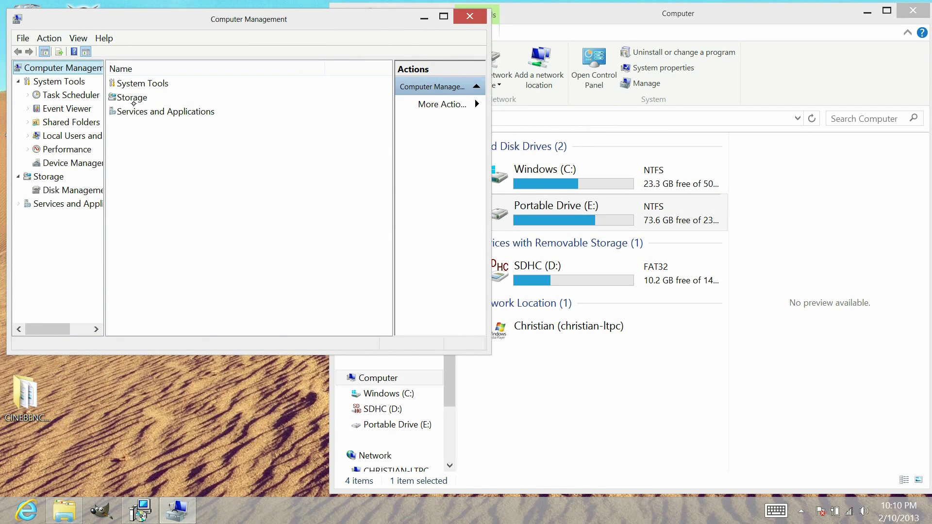
{"action": "left_click", "coordinate": [131, 105]}
{"action": "left_click", "coordinate": [132, 103]}
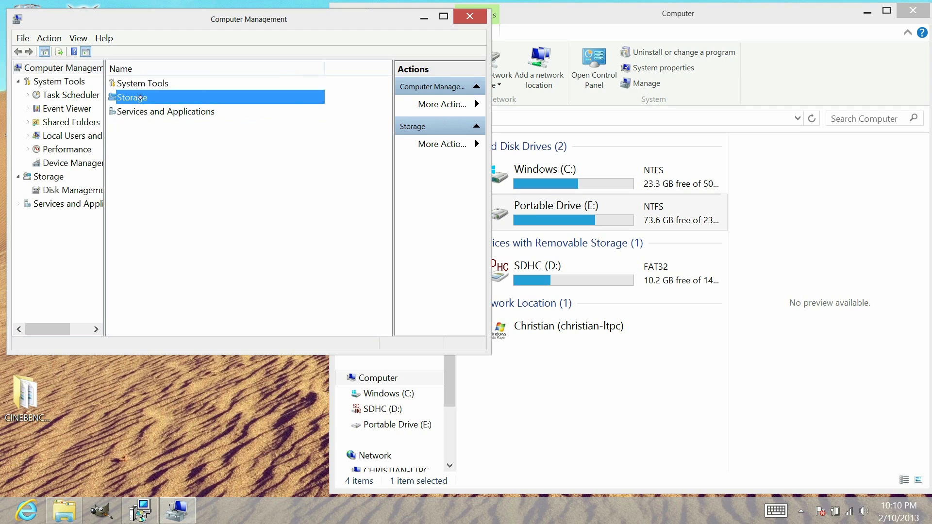
{"action": "double_click", "coordinate": [135, 98]}
{"action": "double_click", "coordinate": [146, 84]}
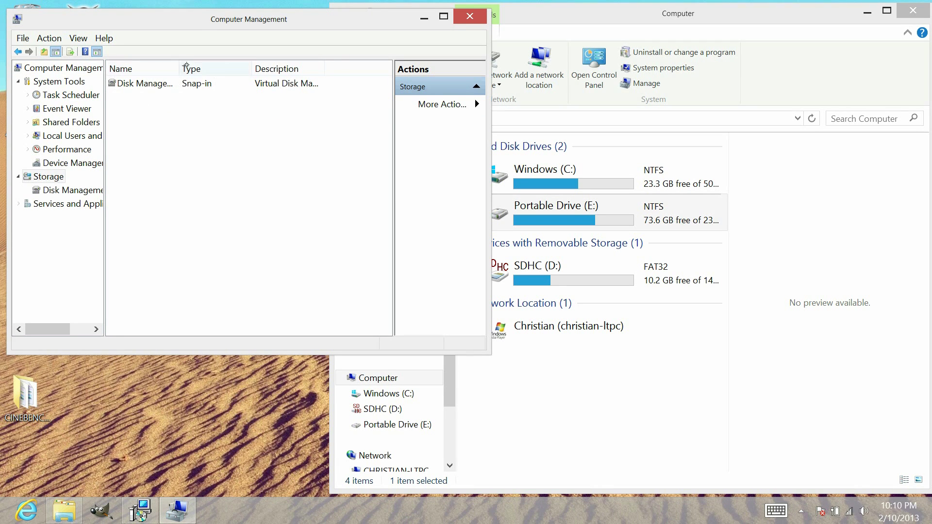
{"action": "left_click_drag", "start_coordinate": [179, 68], "coordinate": [240, 68]}
{"action": "double_click", "coordinate": [146, 84]}
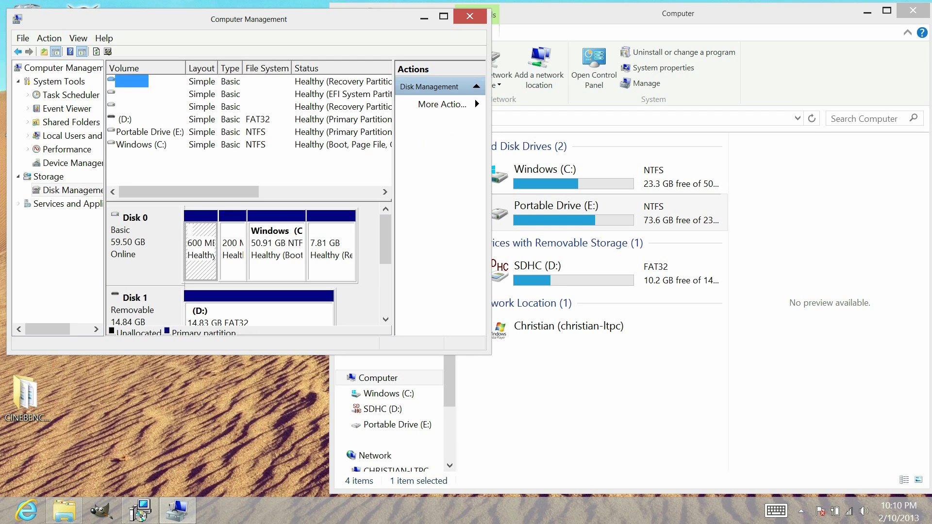
Enlarge the Computer Management window and select the Portable Drive (E:) partition
{"action": "left_click", "coordinate": [492, 358]}
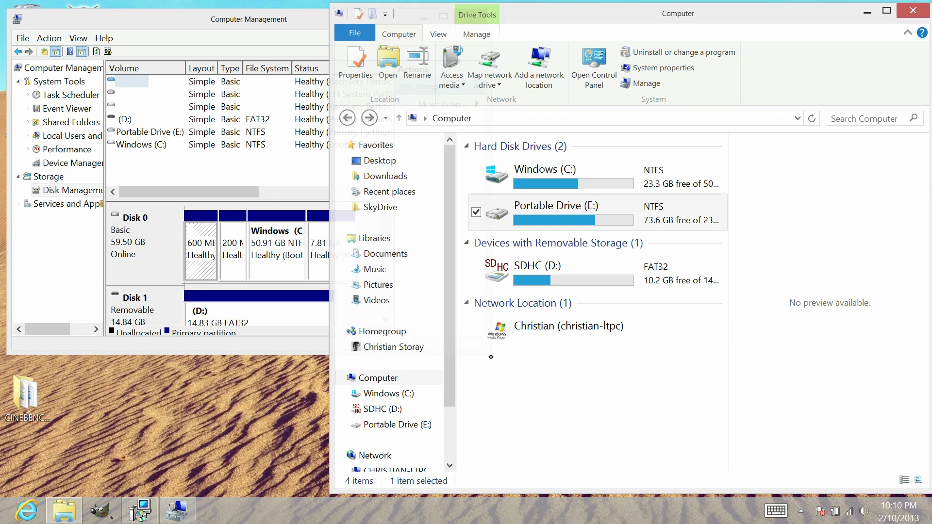
{"action": "left_click", "coordinate": [306, 348]}
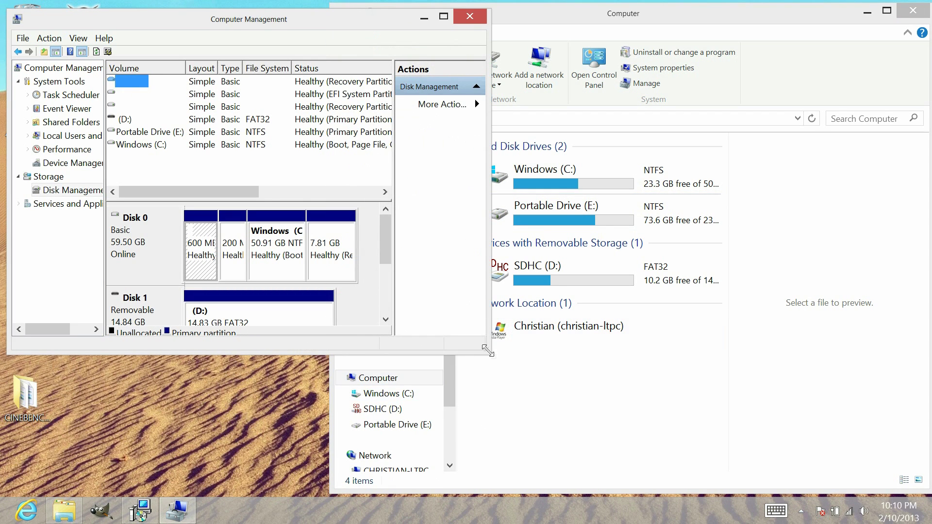
{"action": "left_click_drag", "start_coordinate": [487, 352], "coordinate": [760, 490]}
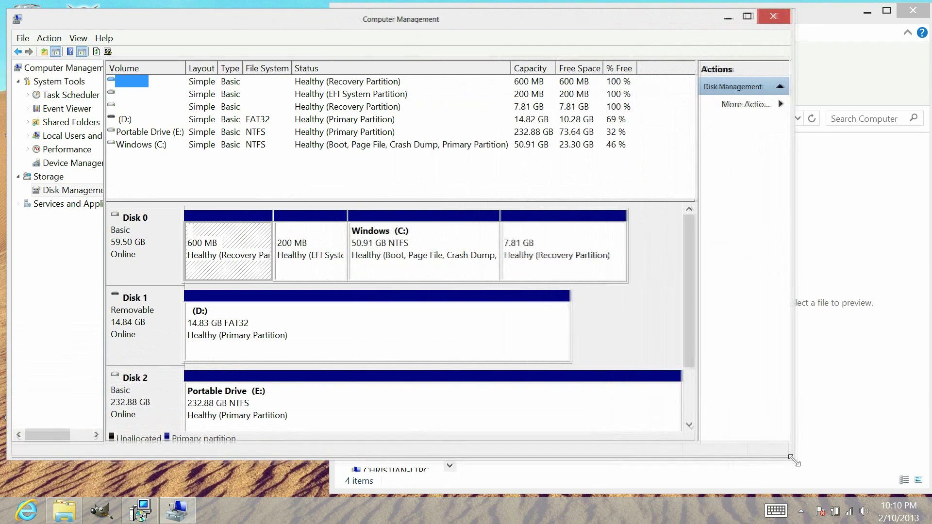
{"action": "left_click_drag", "start_coordinate": [759, 490], "coordinate": [793, 479]}
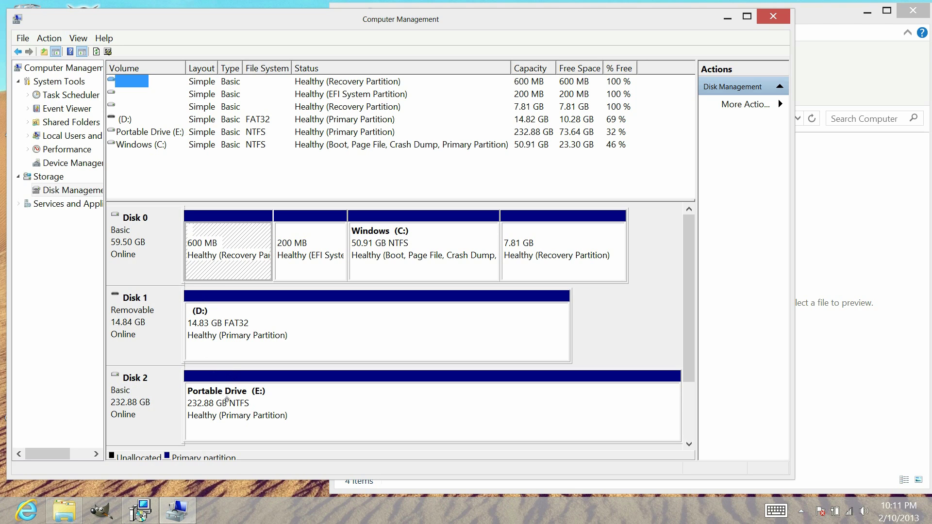
{"action": "left_click", "coordinate": [268, 393]}
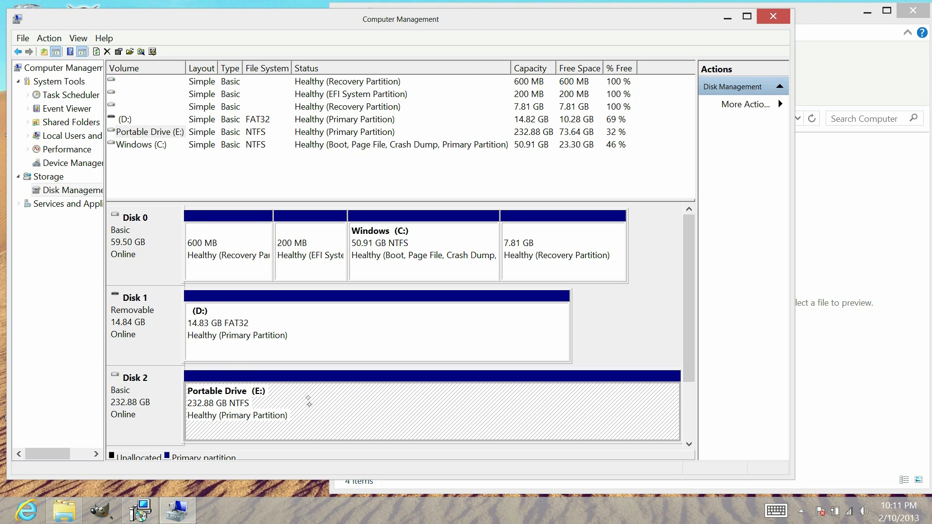
Change the SD card's drive letter from D: to S:, accepting both warnings
{"action": "right_click", "coordinate": [264, 332]}
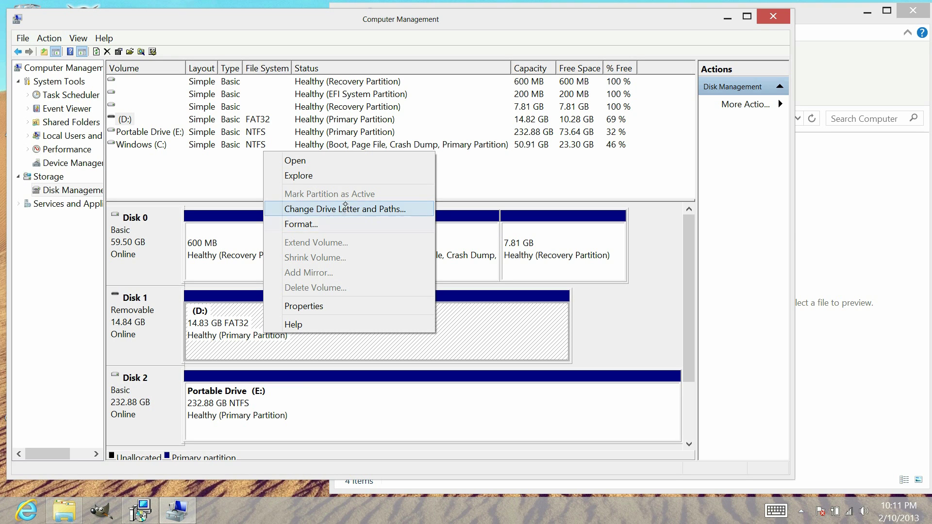
{"action": "left_click", "coordinate": [359, 210]}
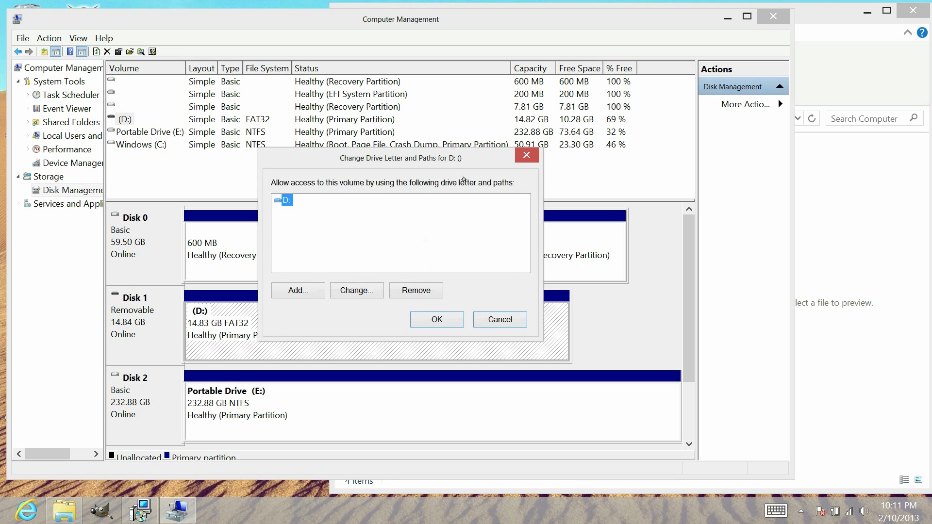
{"action": "left_click", "coordinate": [354, 293]}
{"action": "left_click", "coordinate": [514, 224]}
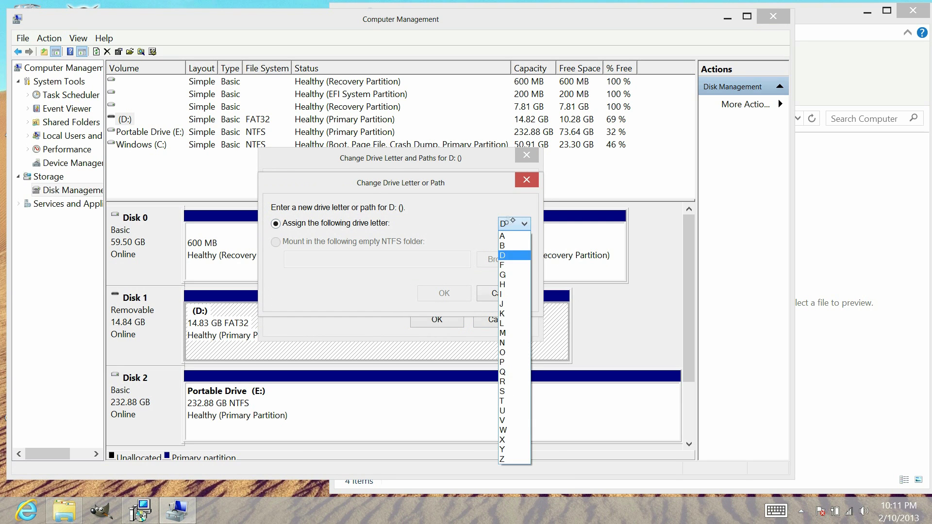
{"action": "left_click", "coordinate": [515, 388]}
{"action": "left_click", "coordinate": [446, 294]}
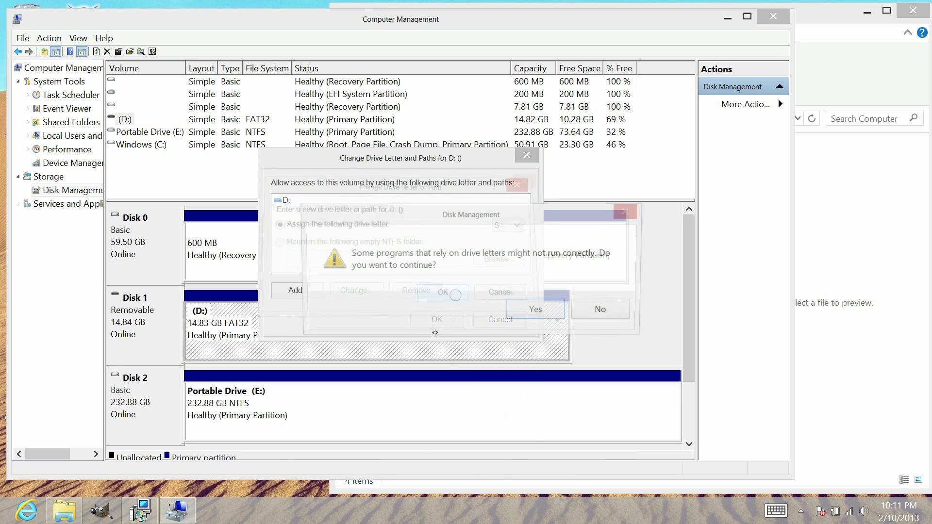
{"action": "left_click", "coordinate": [537, 311]}
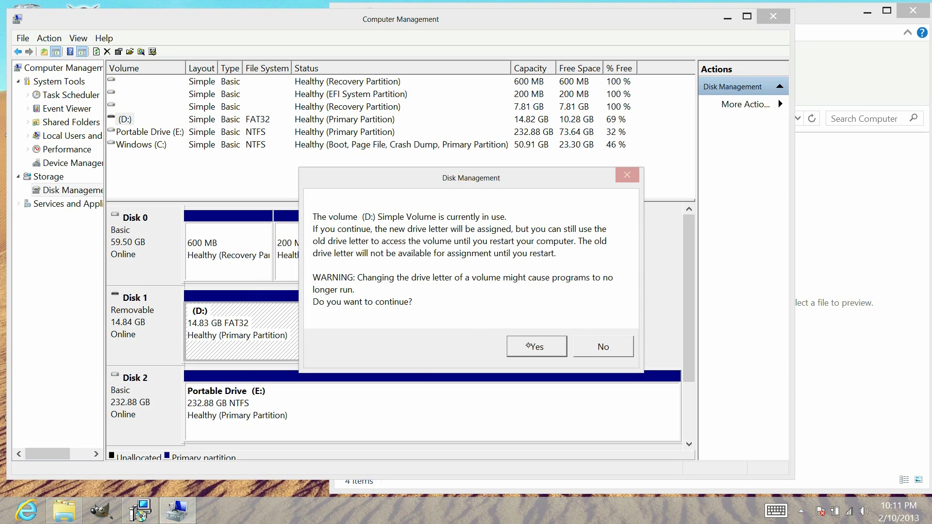
{"action": "left_click", "coordinate": [533, 345]}
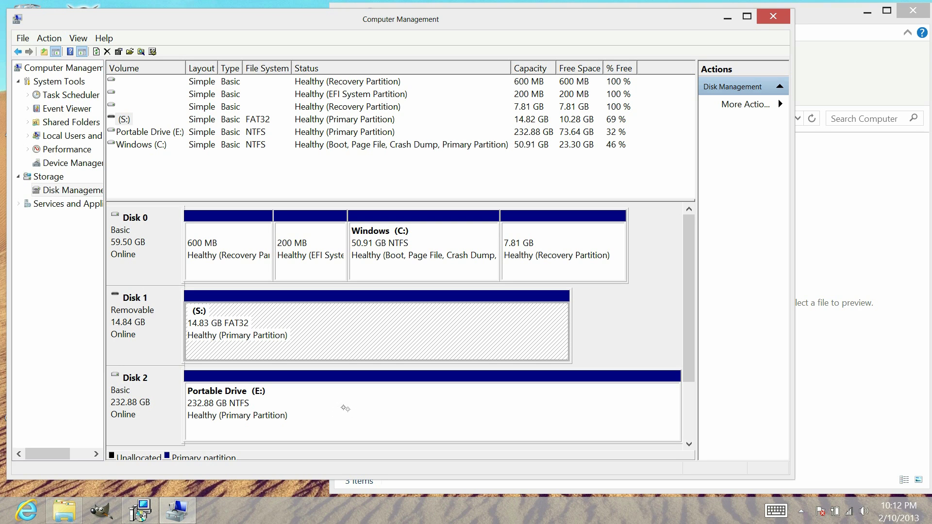
Change Portable Drive's letter from E: to D: and accept the warning
{"action": "right_click", "coordinate": [350, 407]}
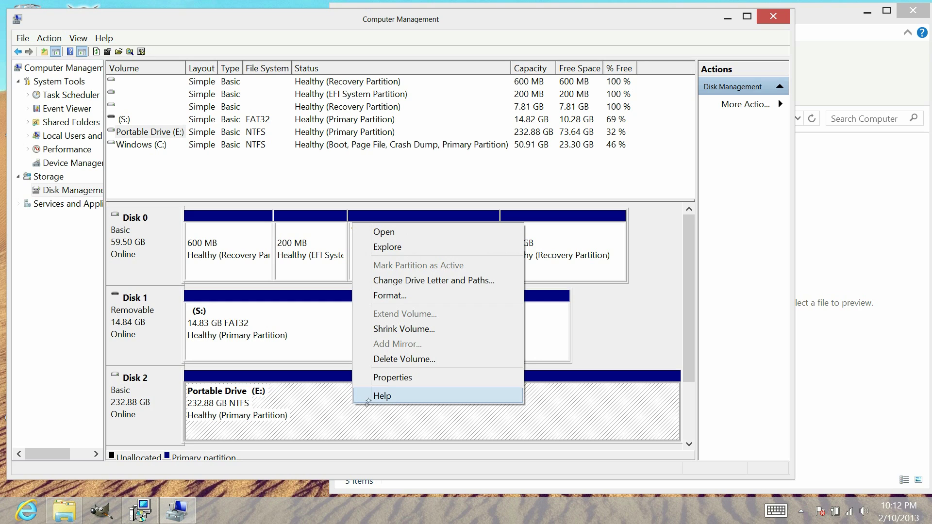
{"action": "left_click", "coordinate": [442, 280]}
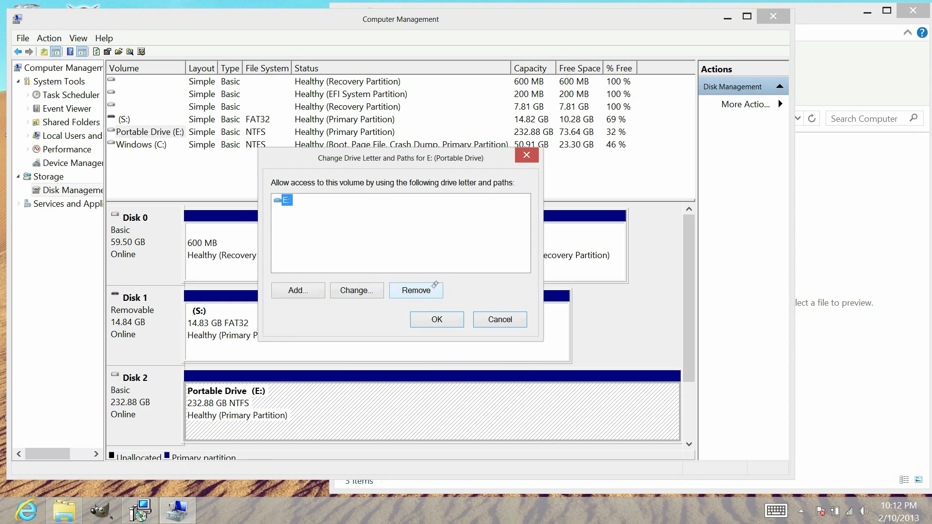
{"action": "left_click", "coordinate": [368, 292]}
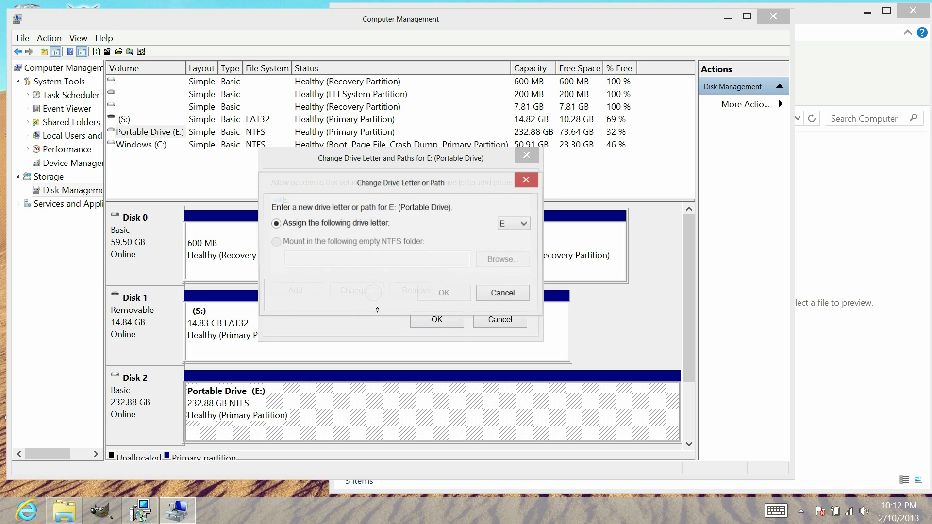
{"action": "left_click", "coordinate": [500, 225]}
{"action": "left_click", "coordinate": [512, 250]}
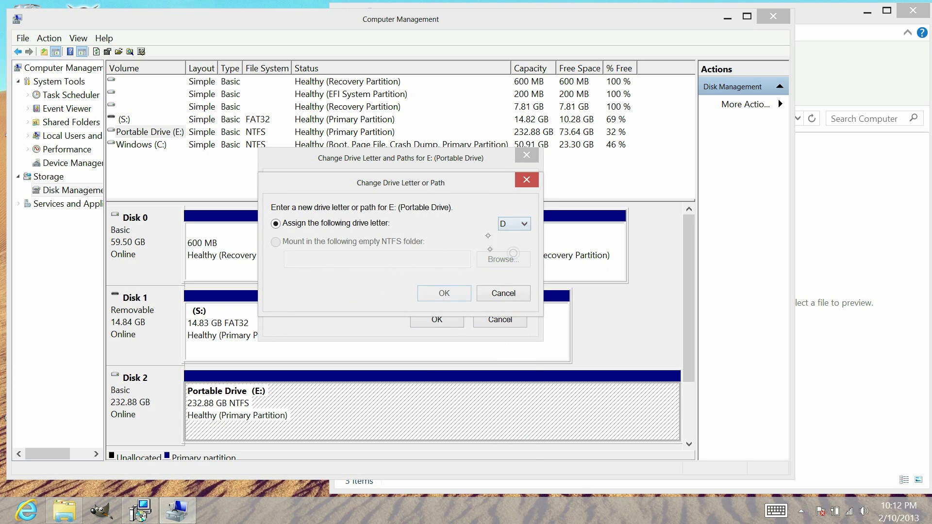
{"action": "left_click", "coordinate": [458, 291]}
{"action": "left_click", "coordinate": [531, 312]}
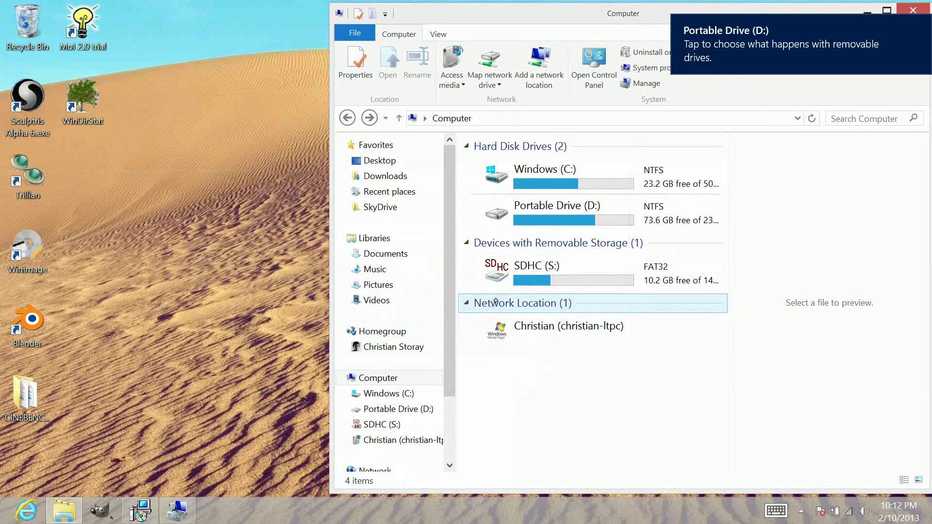
Cancel the stalled Evernote setup from Downloads and relaunch the installer
{"action": "left_click", "coordinate": [388, 177]}
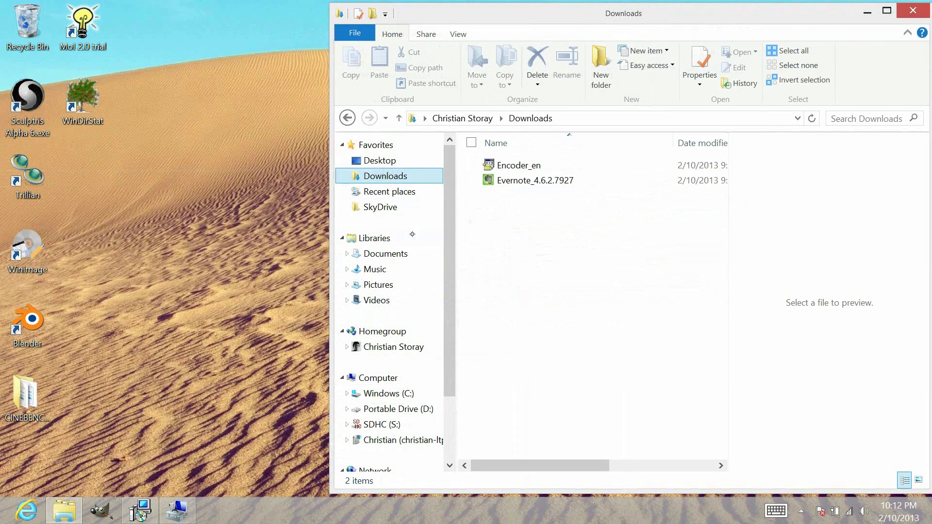
{"action": "double_click", "coordinate": [539, 180]}
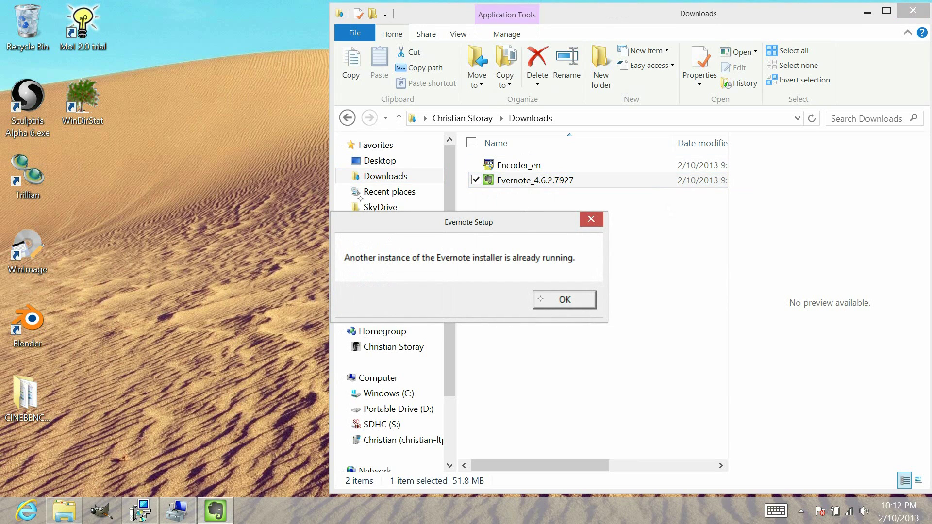
{"action": "left_click", "coordinate": [542, 298]}
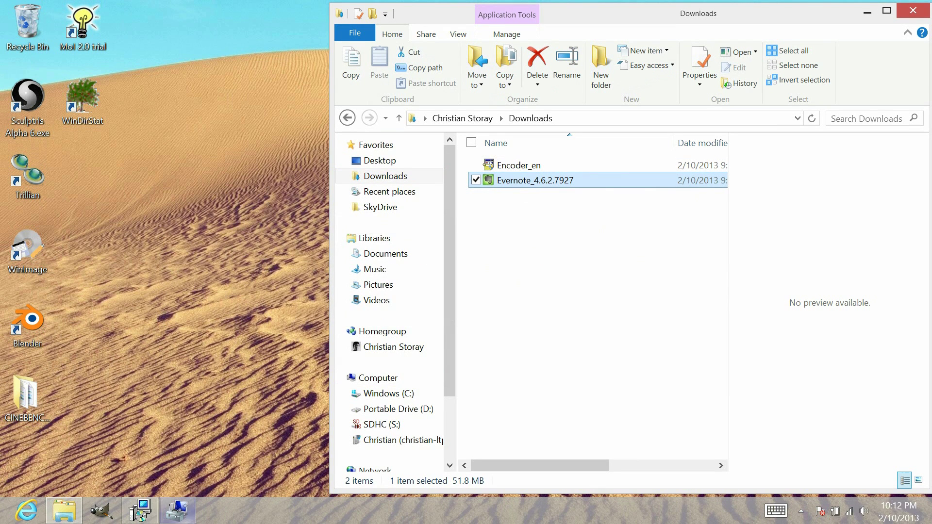
{"action": "left_click", "coordinate": [635, 107]}
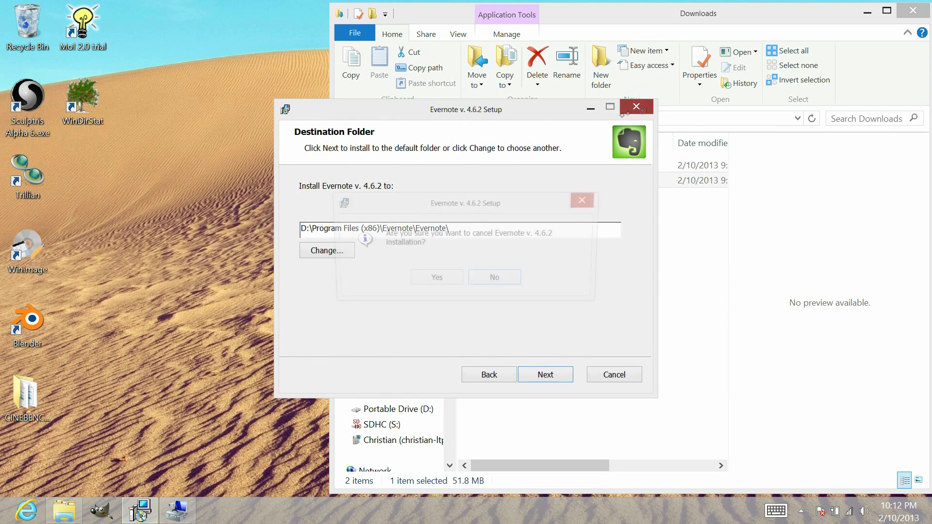
{"action": "left_click", "coordinate": [436, 278]}
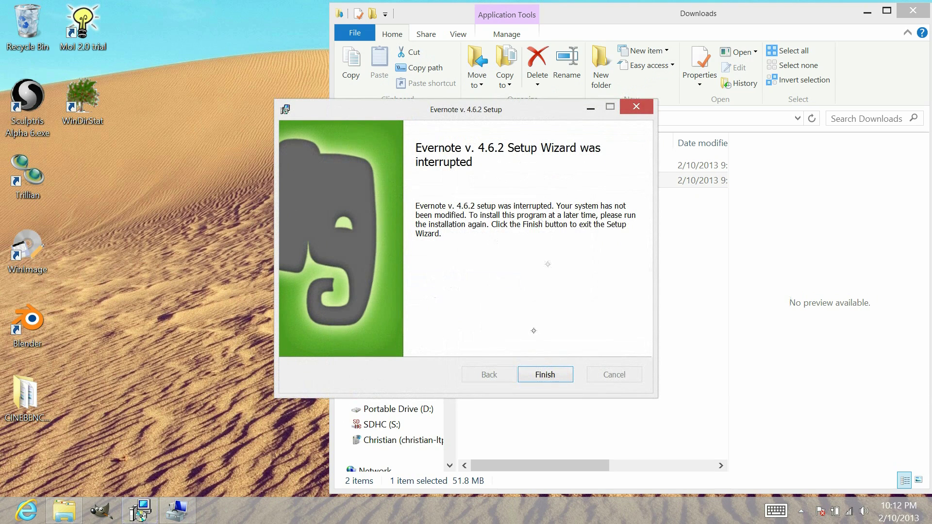
{"action": "left_click", "coordinate": [545, 375]}
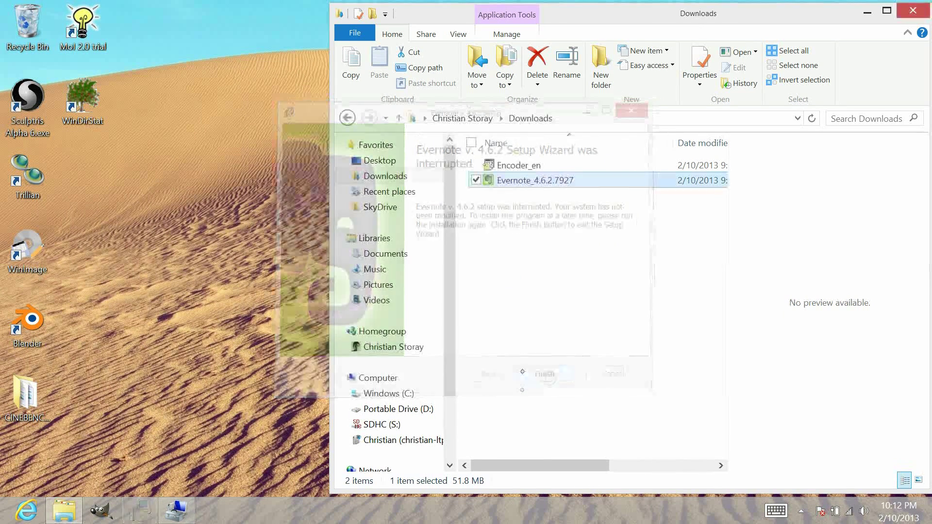
{"action": "double_click", "coordinate": [526, 181]}
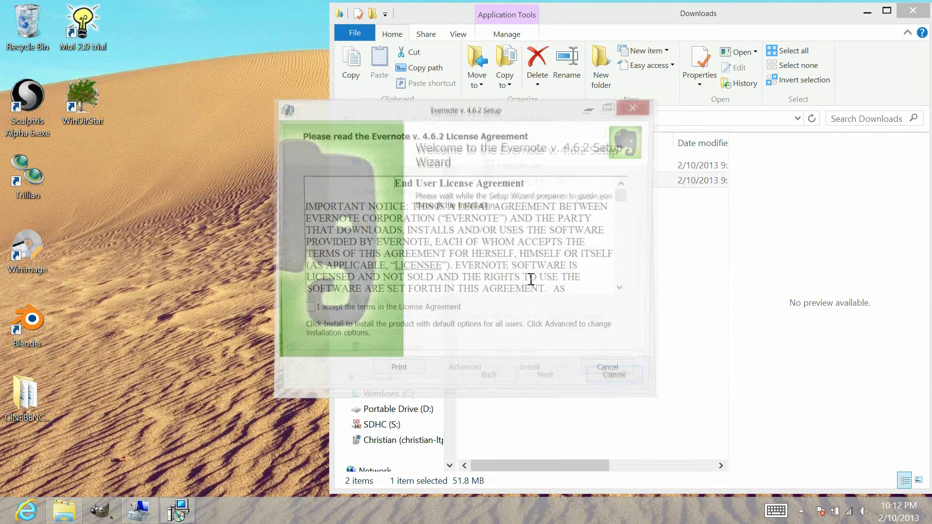
Accept the license and install Evernote for all users to drive D:
{"action": "left_click", "coordinate": [303, 311]}
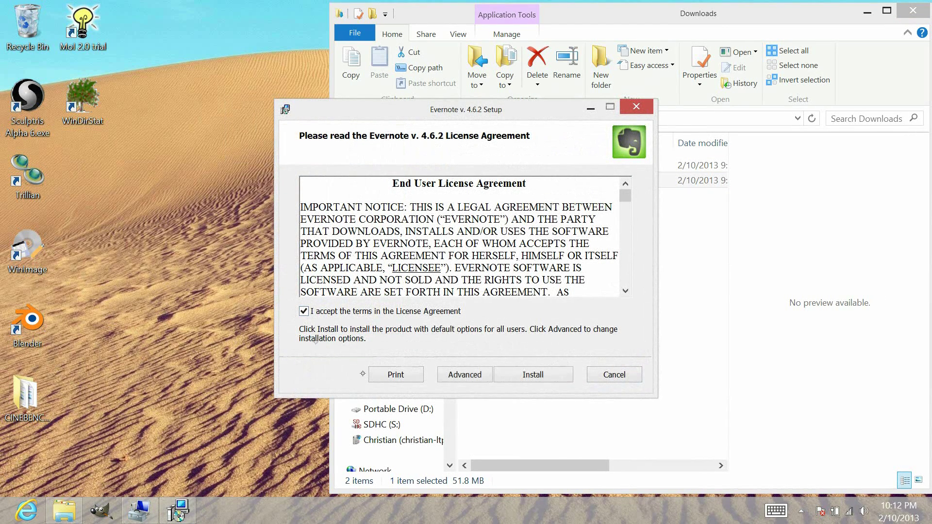
{"action": "left_click", "coordinate": [460, 373]}
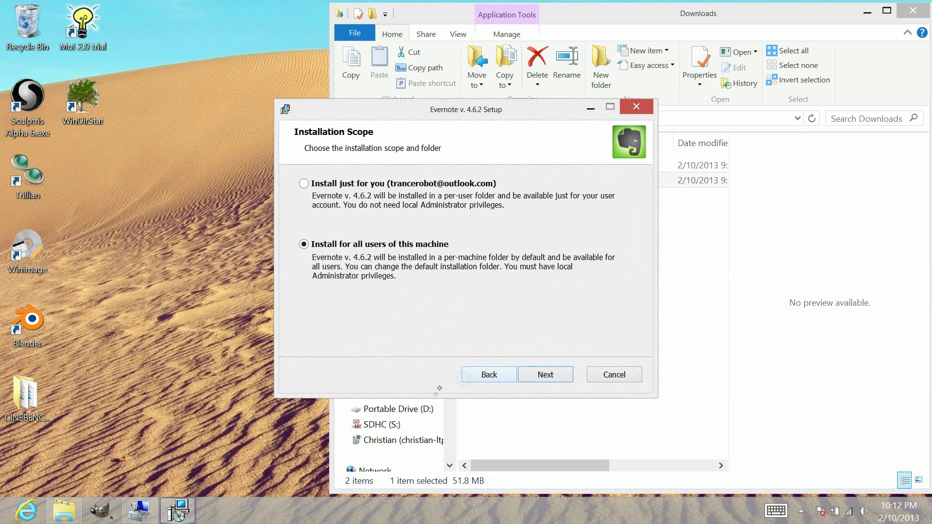
{"action": "left_click", "coordinate": [545, 375]}
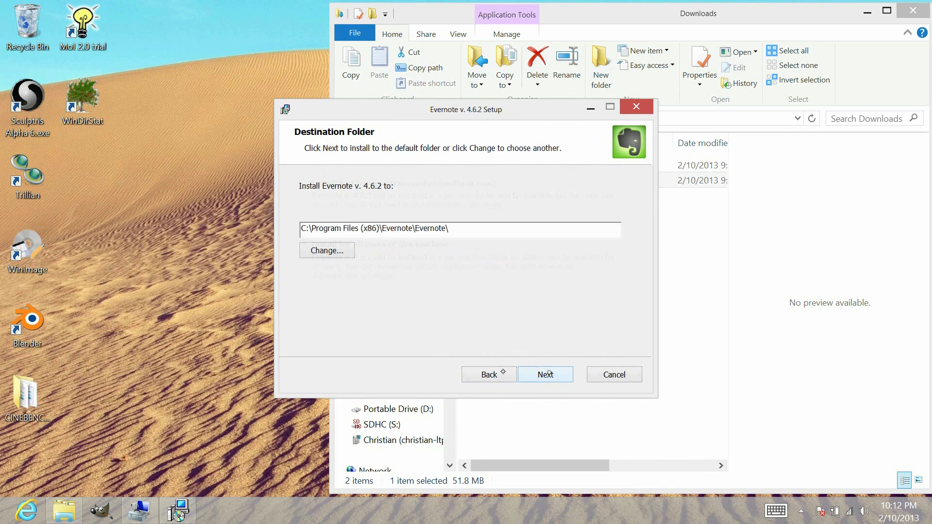
{"action": "left_click", "coordinate": [311, 230]}
{"action": "key", "text": "BackSpace"}
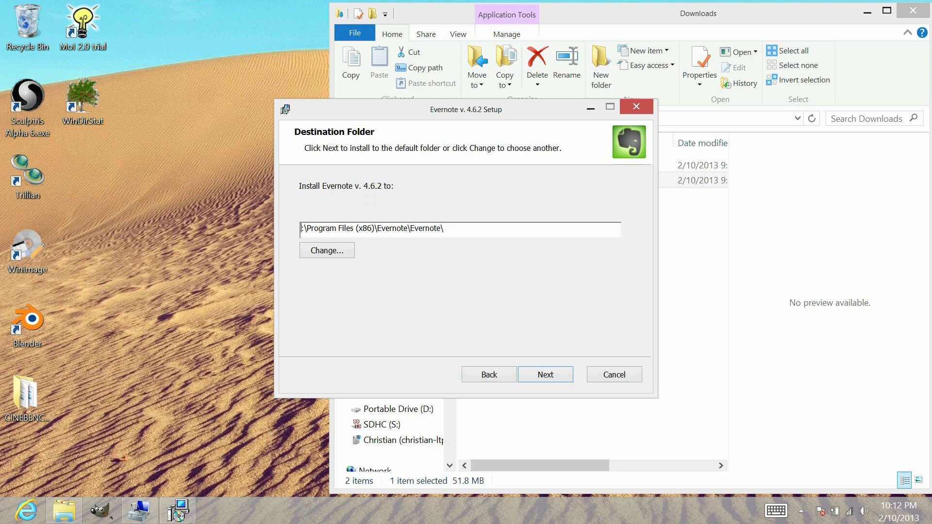
{"action": "type", "text": "D"}
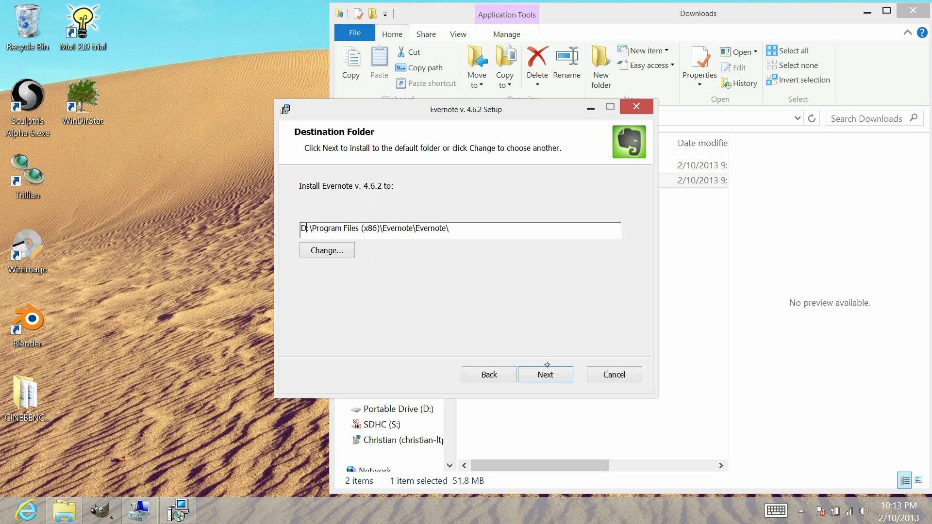
{"action": "left_click", "coordinate": [545, 375]}
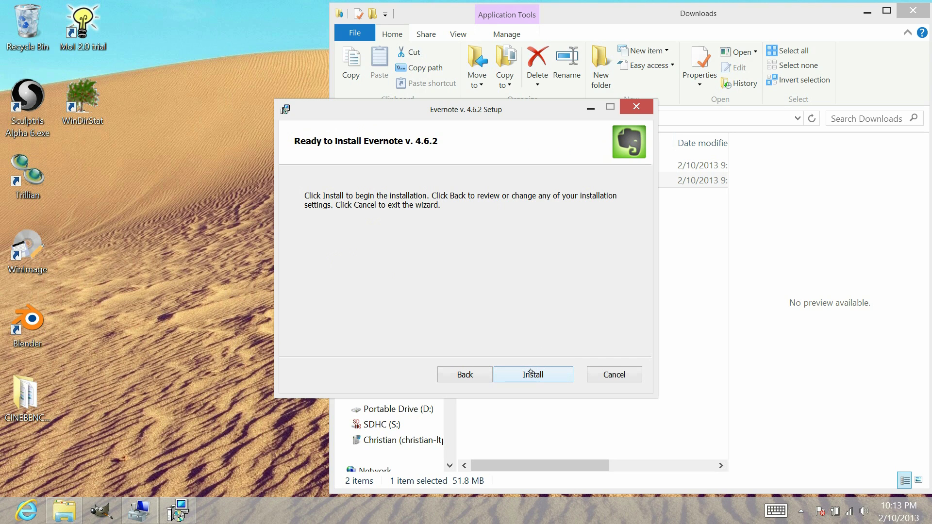
{"action": "left_click", "coordinate": [534, 375]}
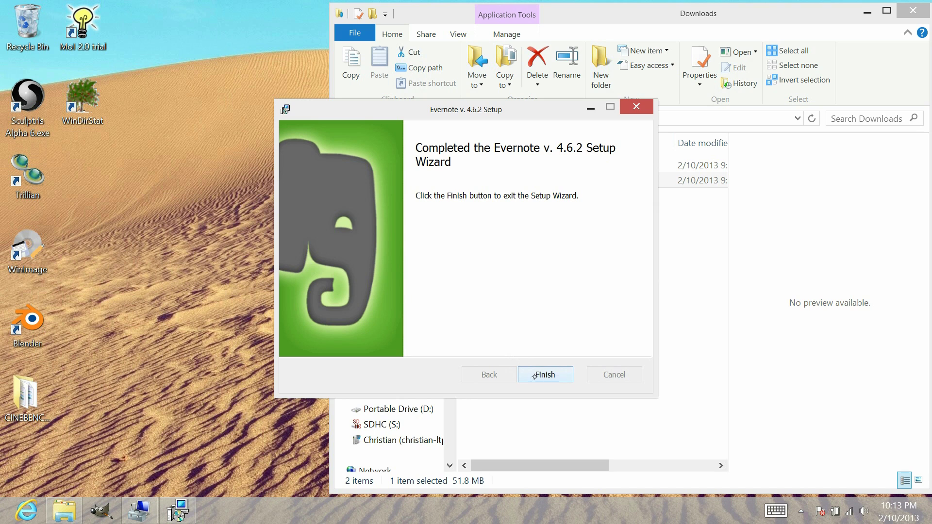
Finish Evernote 4.6.2 setup, then close the Evernote window that opens
{"action": "left_click", "coordinate": [537, 374]}
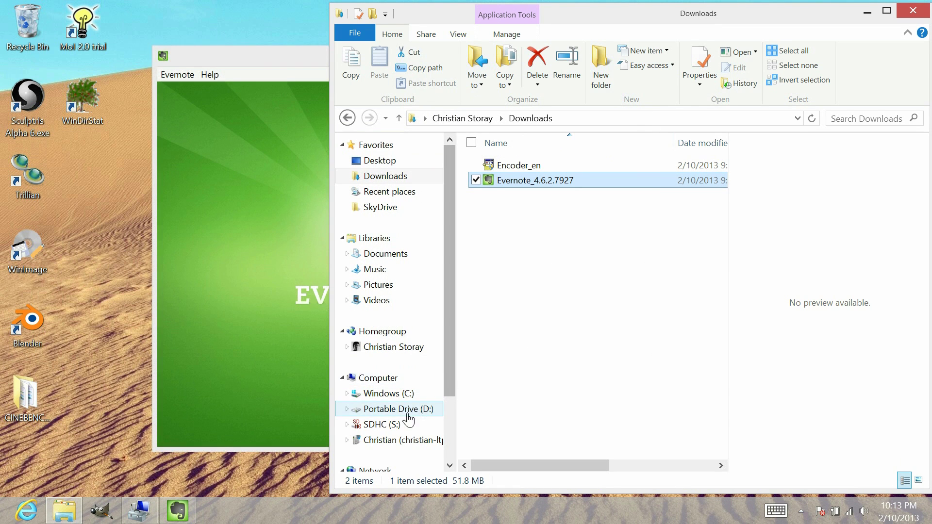
{"action": "left_click", "coordinate": [266, 63]}
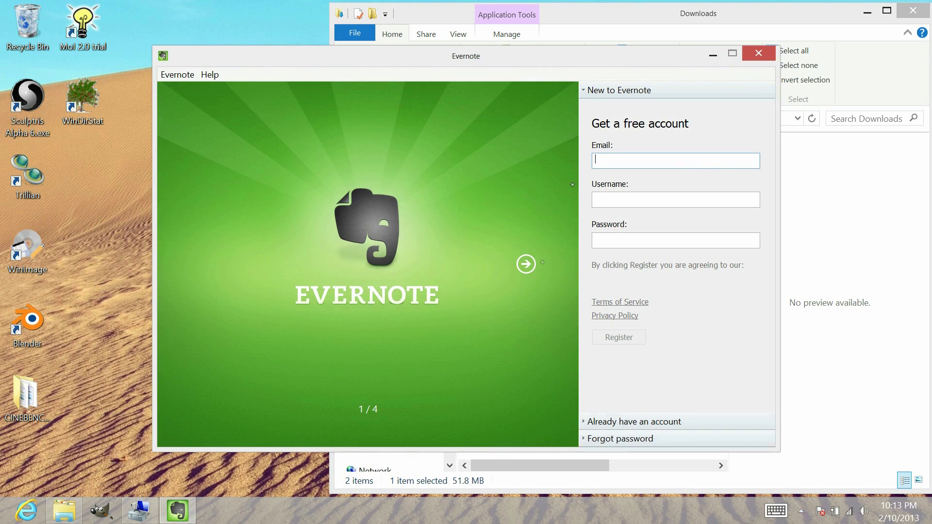
{"action": "left_click", "coordinate": [758, 53]}
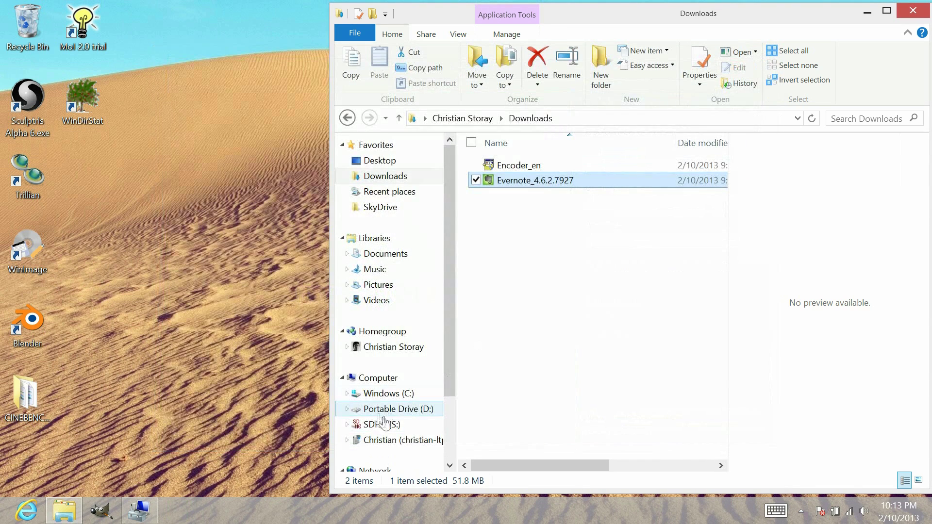
Browse D:\Program Files (x86)\Evernote\Evernote, then return to the Computer drive list
{"action": "left_click", "coordinate": [398, 410]}
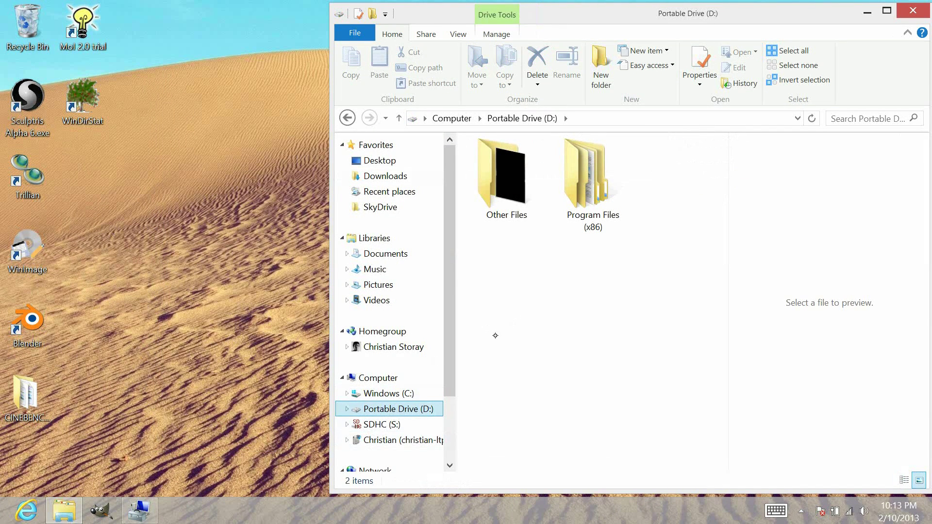
{"action": "double_click", "coordinate": [569, 183]}
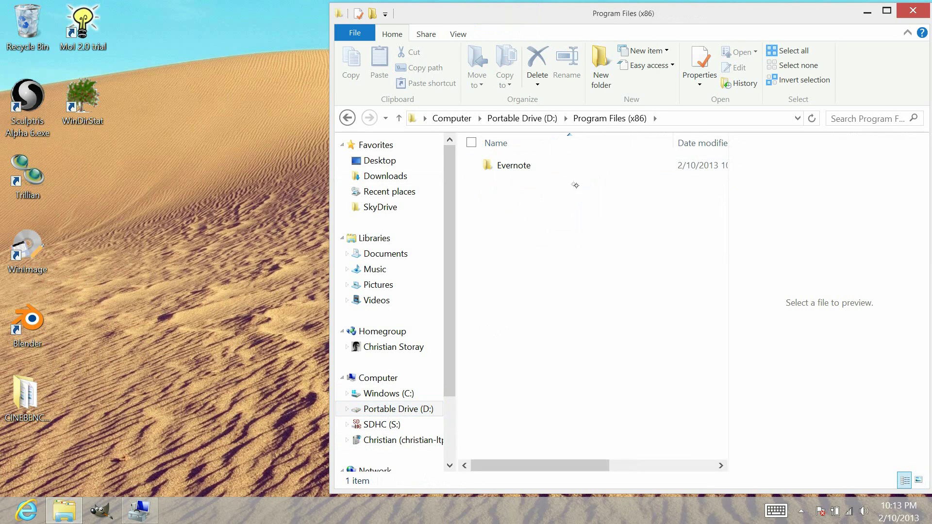
{"action": "double_click", "coordinate": [515, 170]}
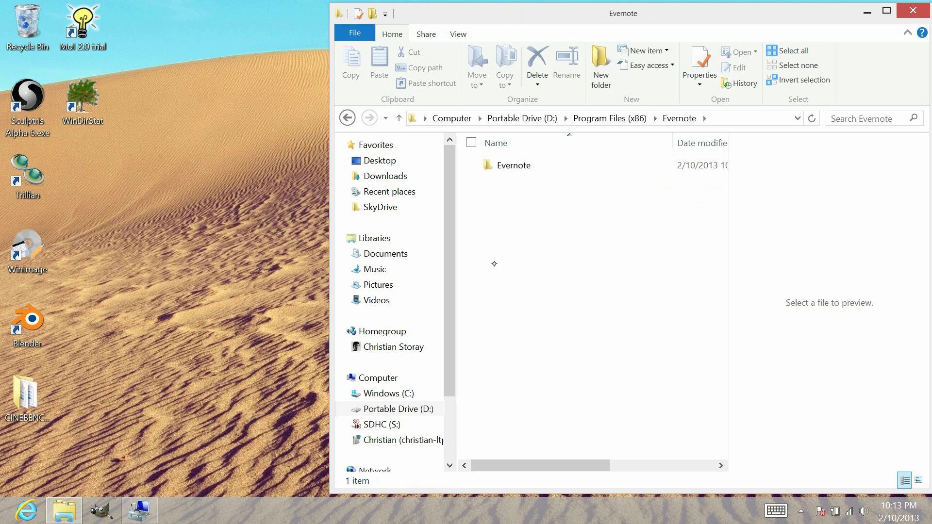
{"action": "double_click", "coordinate": [515, 167]}
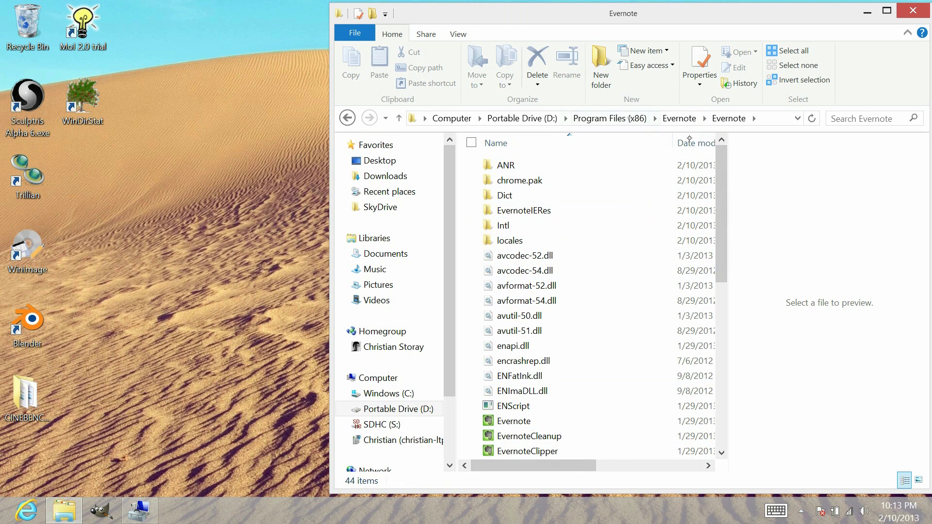
{"action": "left_click", "coordinate": [463, 119]}
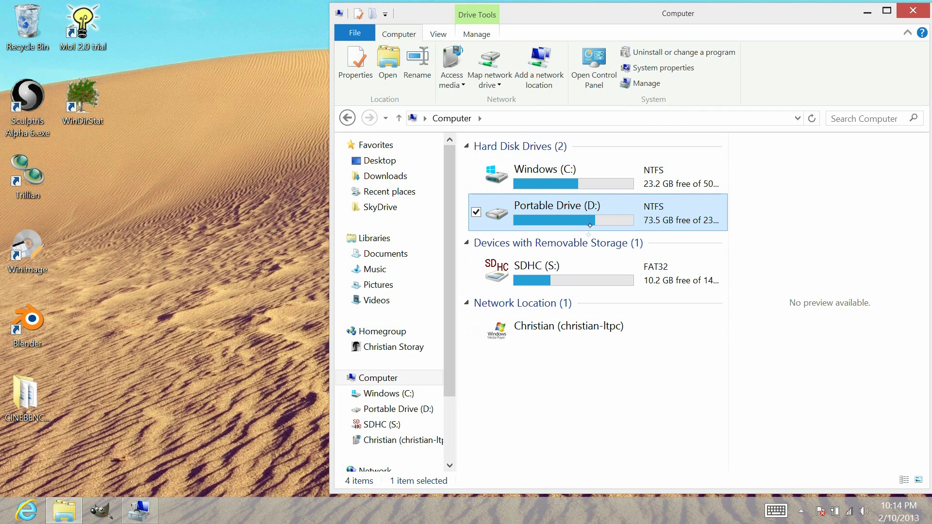
Cut the Evernote folder from D:\Program Files (x86)
{"action": "double_click", "coordinate": [580, 210]}
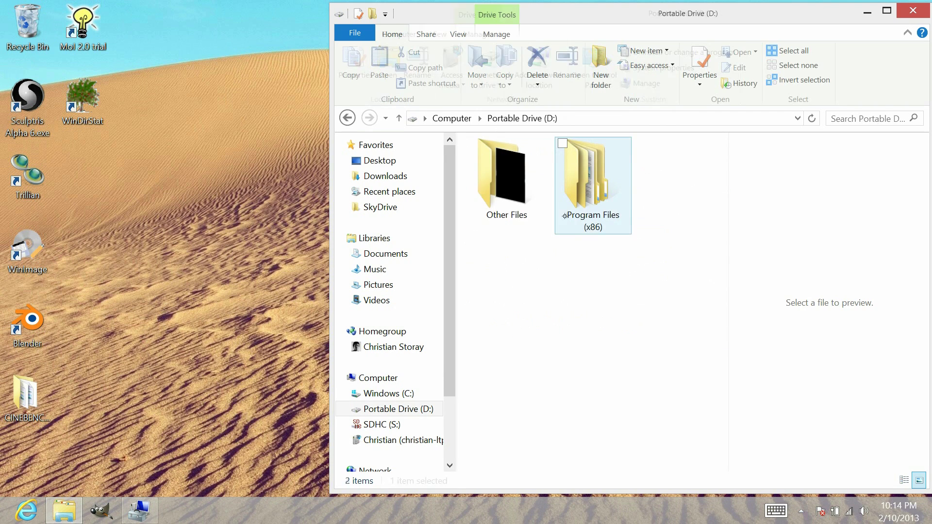
{"action": "double_click", "coordinate": [575, 179]}
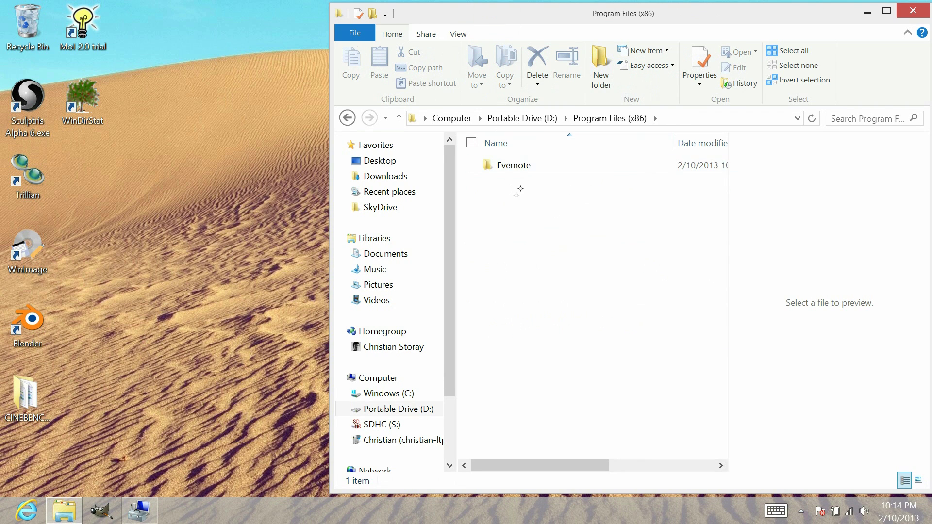
{"action": "left_click_drag", "start_coordinate": [496, 166], "coordinate": [537, 165]}
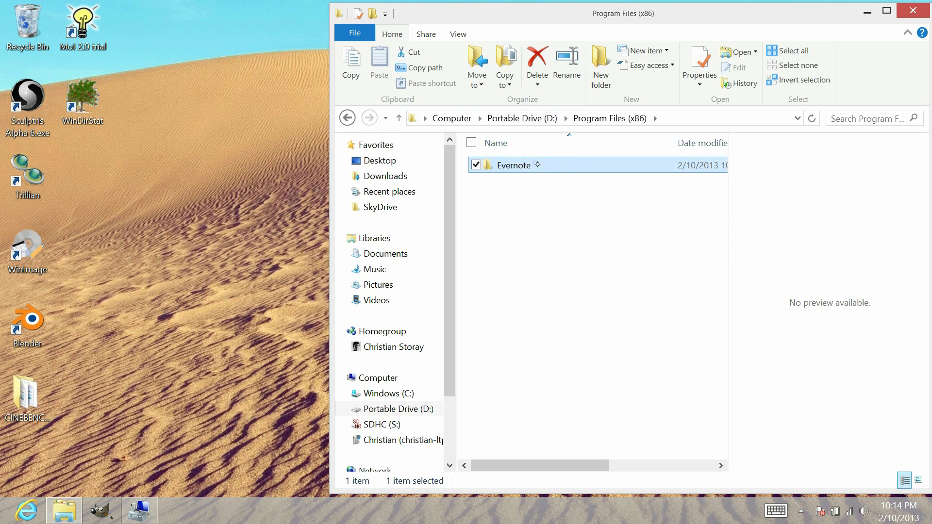
{"action": "right_click", "coordinate": [631, 165]}
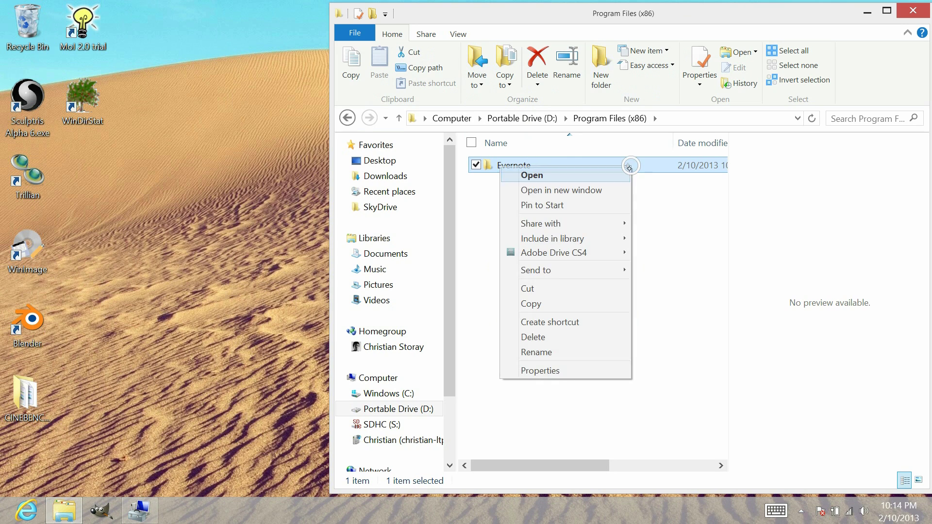
{"action": "left_click", "coordinate": [554, 289]}
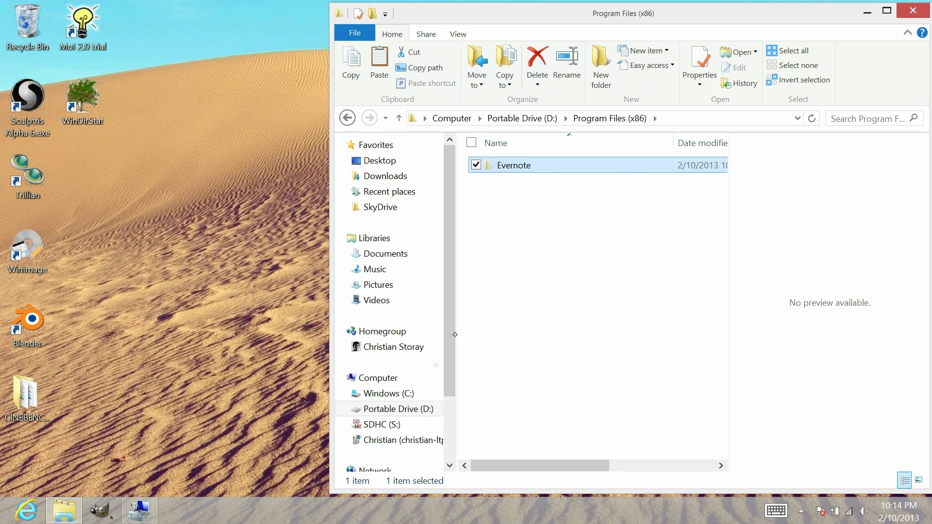
{"action": "mouse_move", "coordinate": [399, 410]}
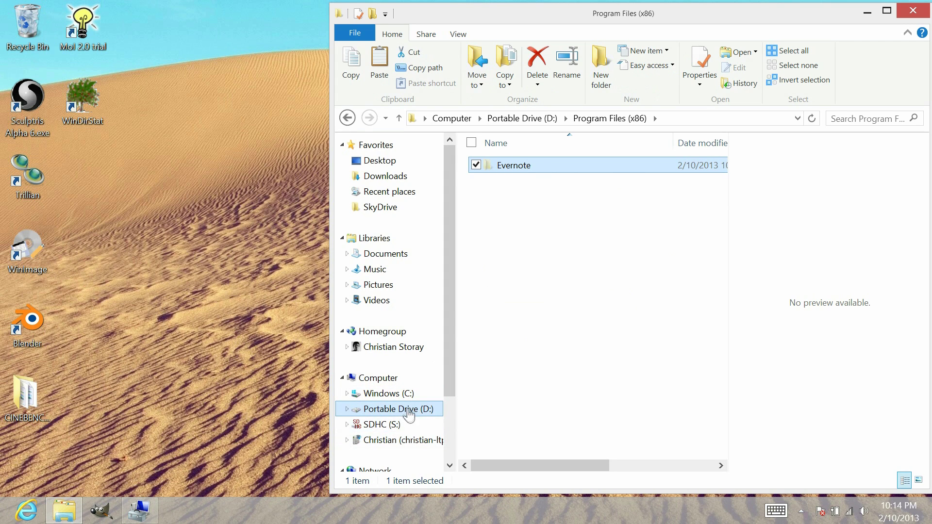
Paste the Evernote folder into S:\Program Files (x86) on the SDHC card
{"action": "left_click", "coordinate": [410, 424]}
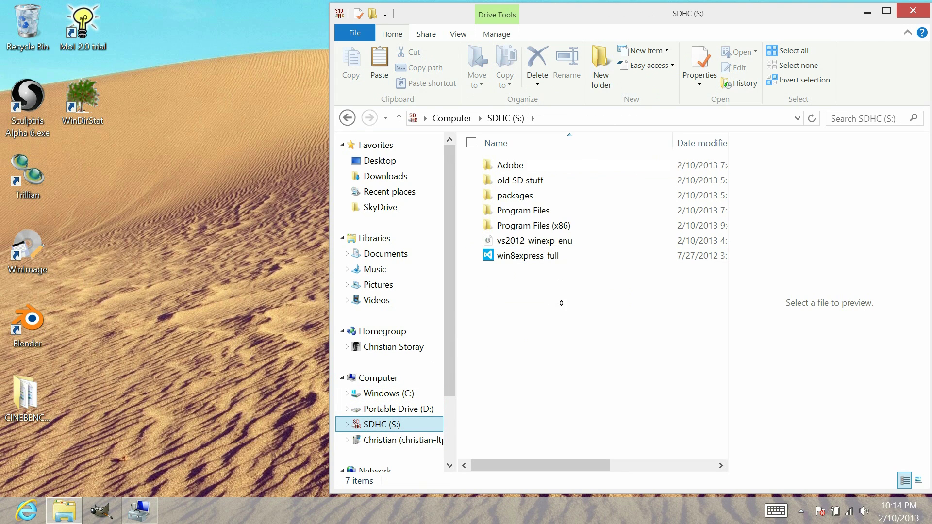
{"action": "double_click", "coordinate": [559, 225]}
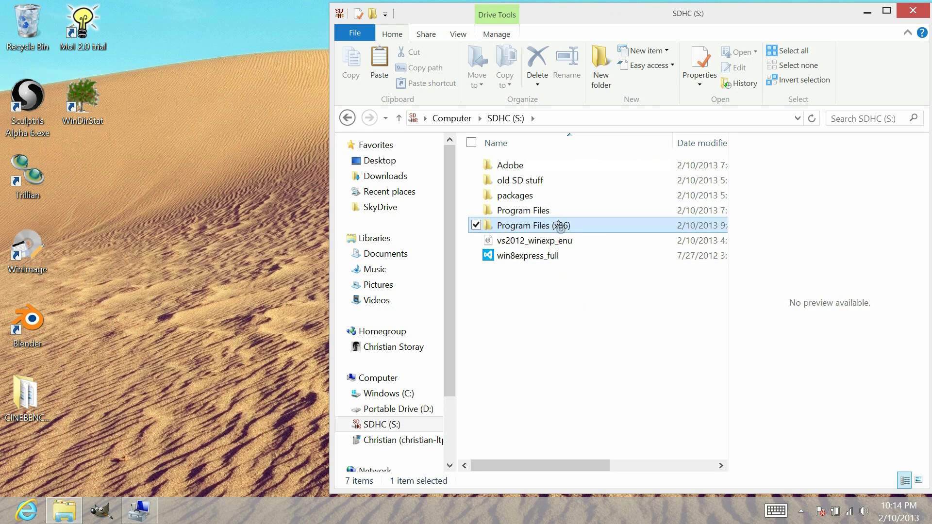
{"action": "right_click", "coordinate": [555, 263]}
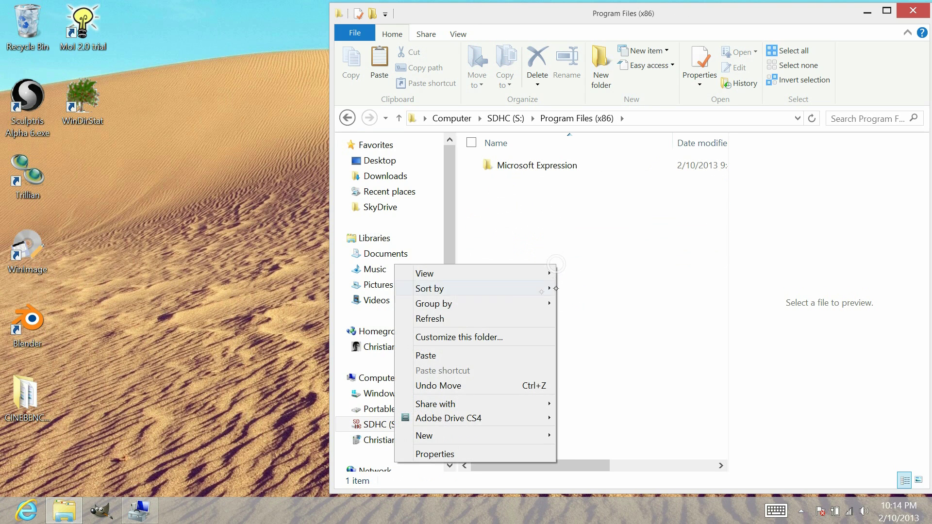
{"action": "left_click", "coordinate": [474, 355]}
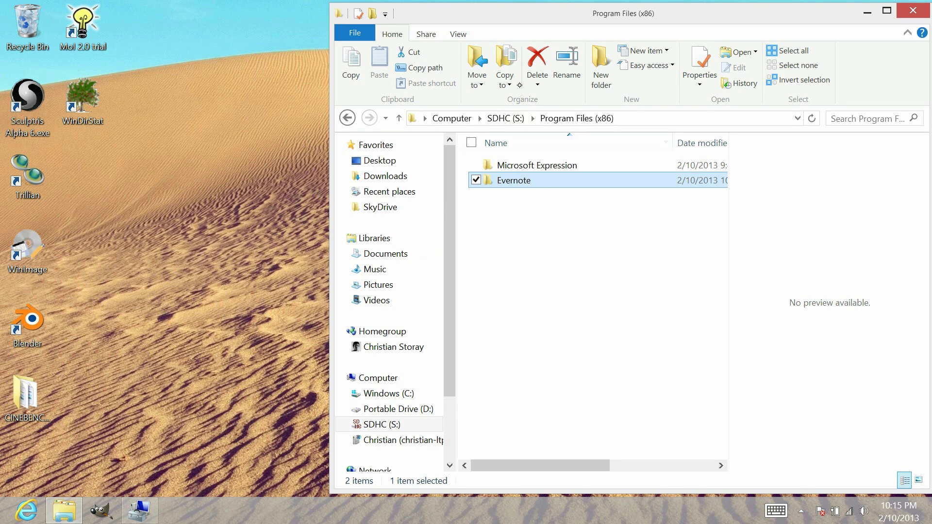
Bring the Computer Management window back fully onto the screen
{"action": "left_click", "coordinate": [451, 118]}
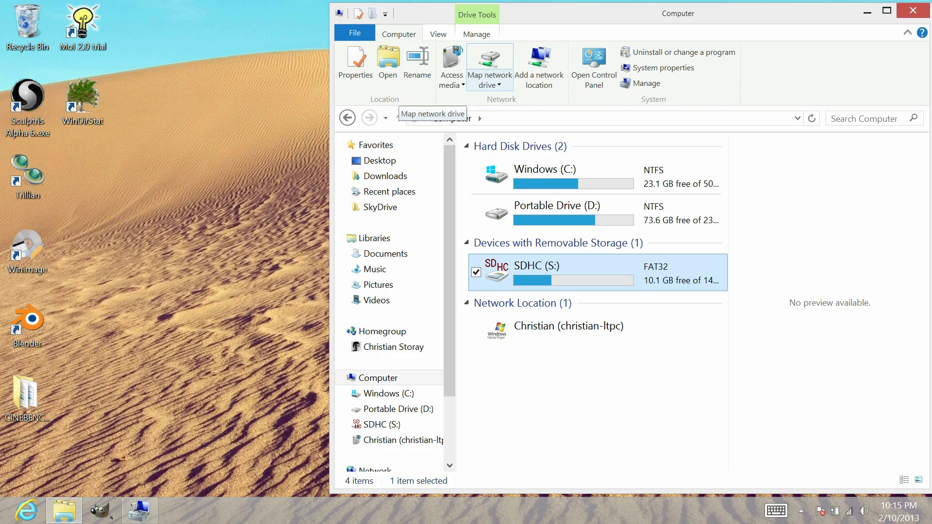
{"action": "left_click", "coordinate": [138, 510]}
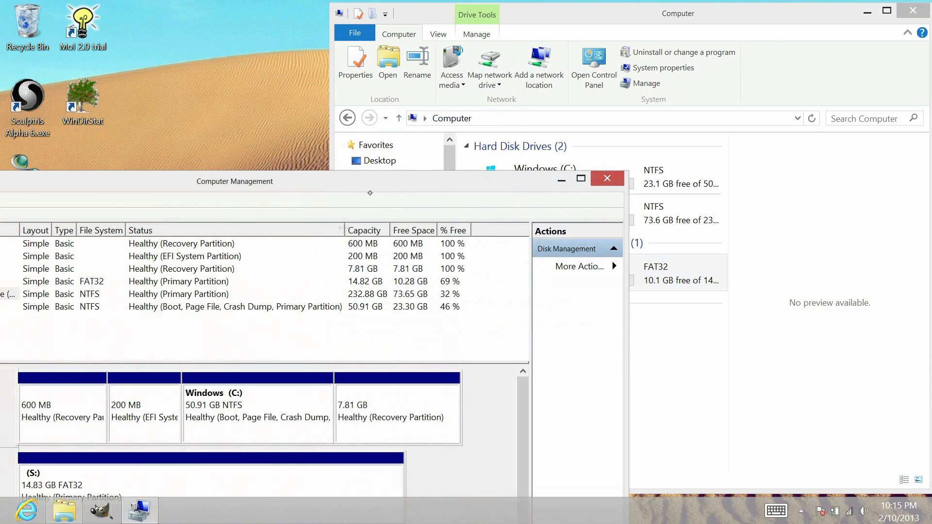
{"action": "left_click_drag", "start_coordinate": [370, 192], "coordinate": [594, 25]}
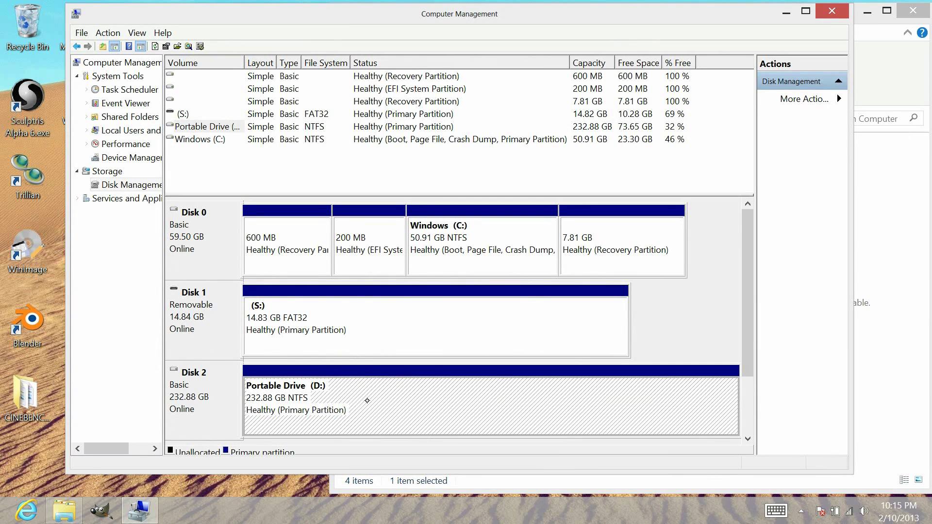
Reassign the Portable Drive partition from D: to E:, accepting the warning
{"action": "right_click", "coordinate": [367, 400]}
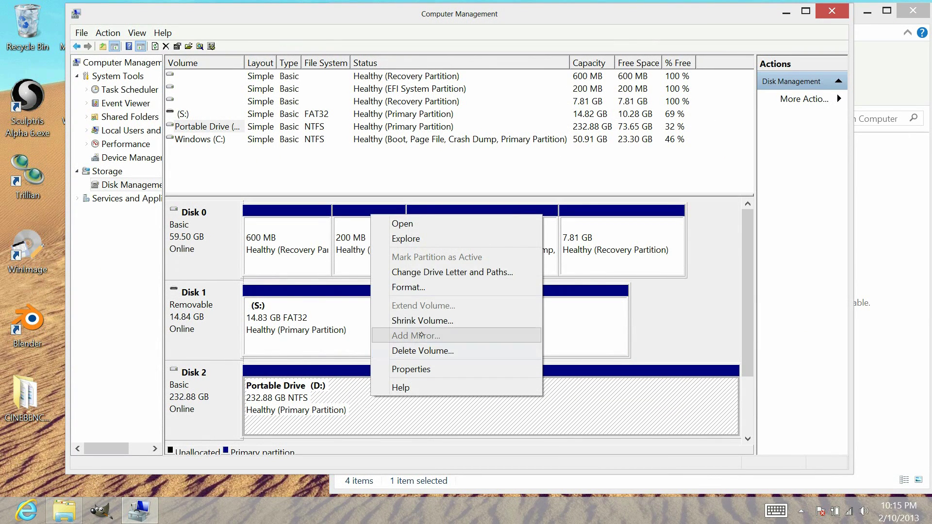
{"action": "left_click", "coordinate": [447, 272]}
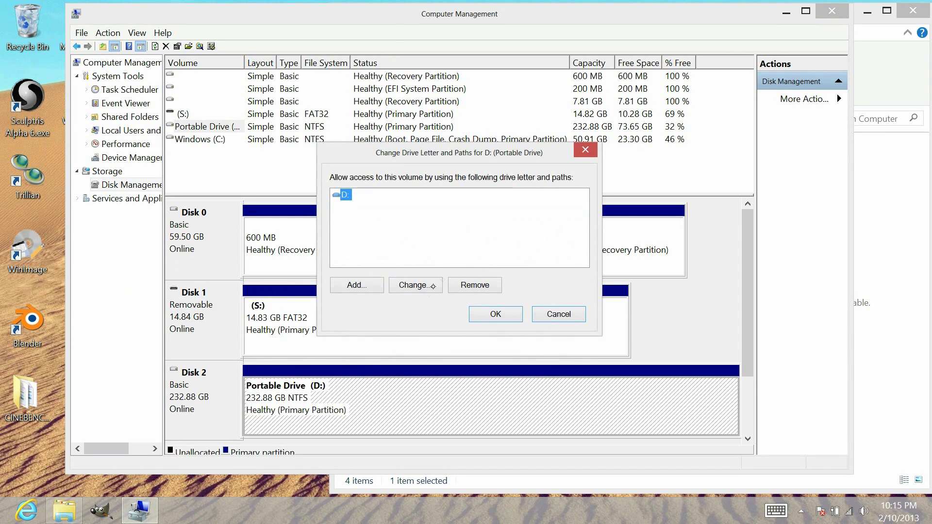
{"action": "left_click", "coordinate": [419, 284]}
{"action": "left_click", "coordinate": [571, 217]}
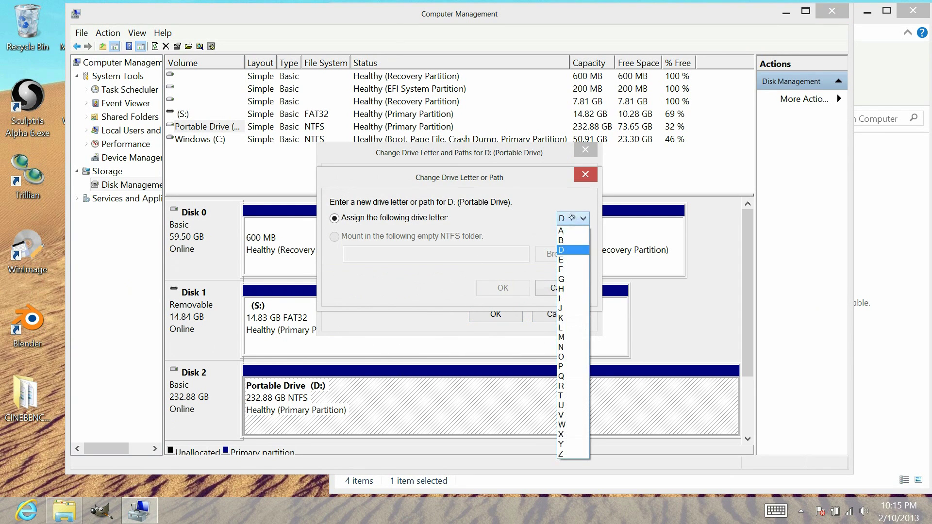
{"action": "left_click", "coordinate": [572, 260]}
{"action": "left_click", "coordinate": [503, 288]}
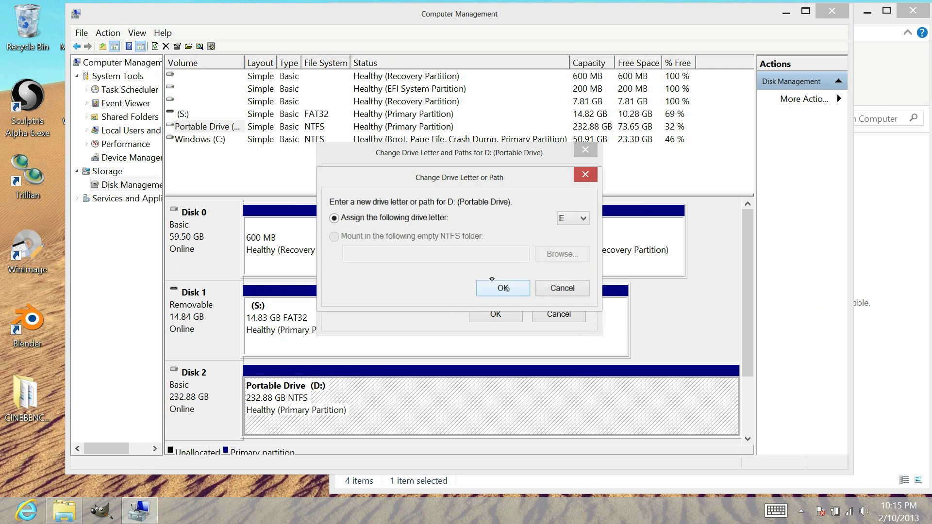
{"action": "left_click", "coordinate": [536, 309]}
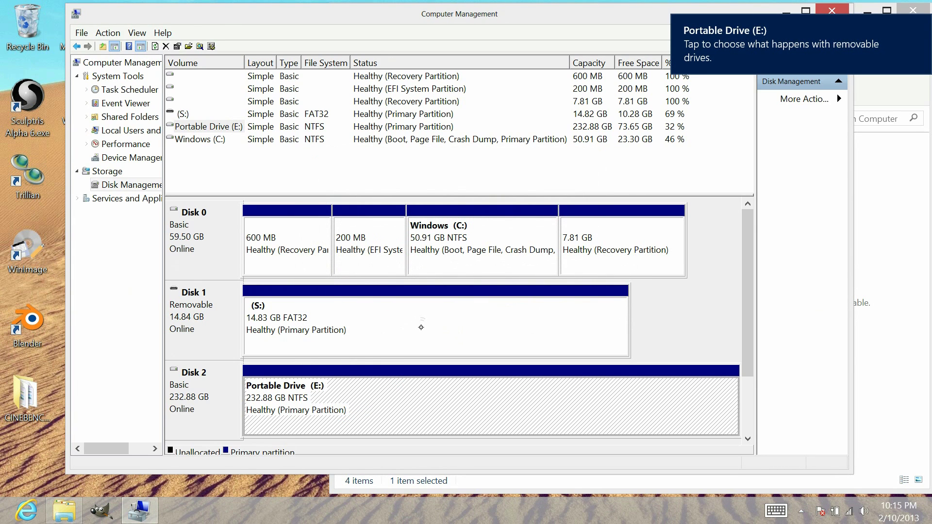
{"action": "right_click", "coordinate": [421, 327]}
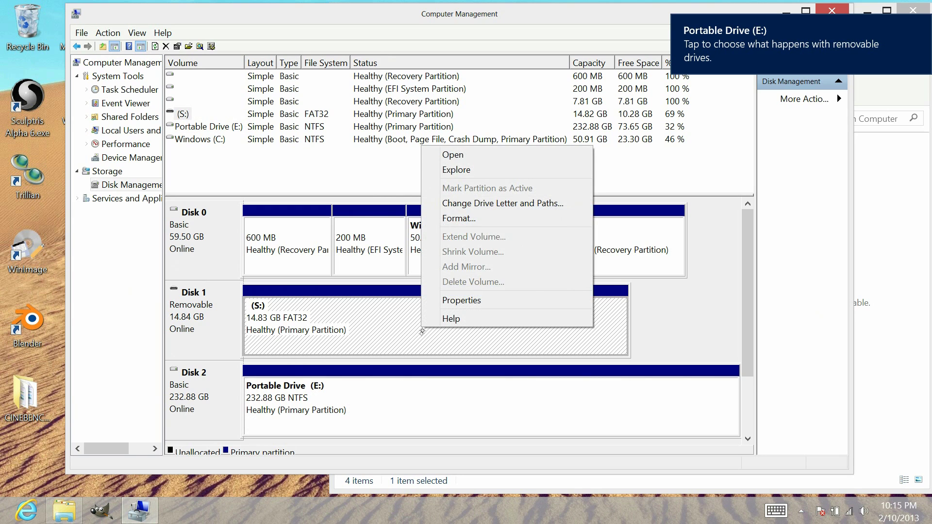
Reassign the SD card from S: to D:, accept both warnings, and minimize Computer Management
{"action": "left_click", "coordinate": [503, 203]}
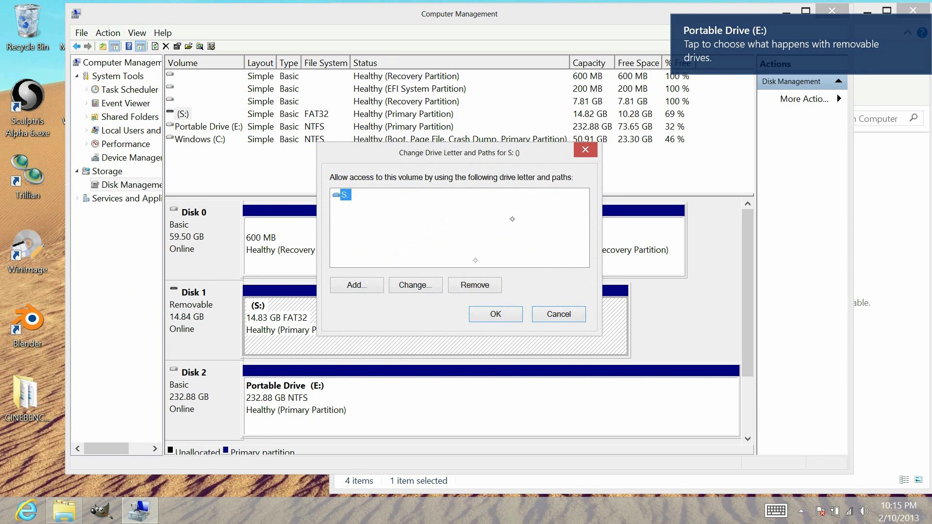
{"action": "left_click", "coordinate": [414, 286]}
{"action": "left_click", "coordinate": [561, 217]}
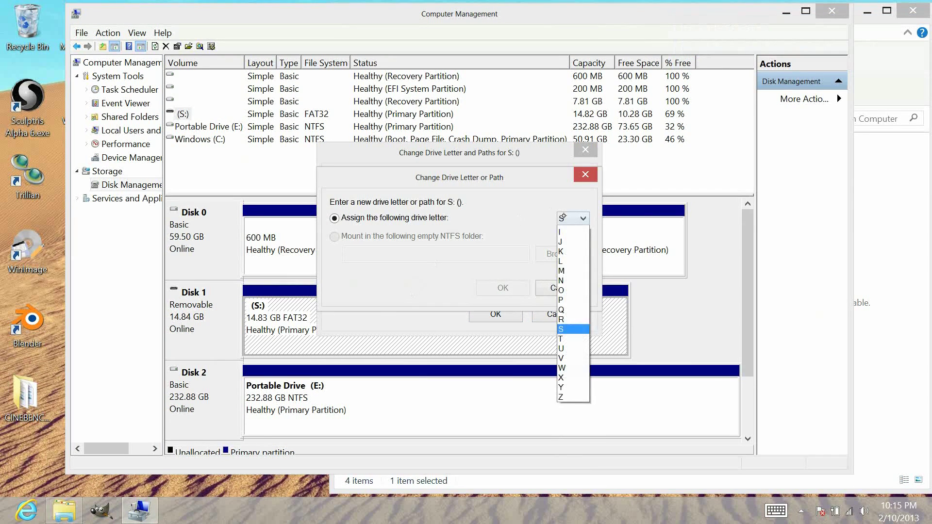
{"action": "left_click", "coordinate": [565, 251]}
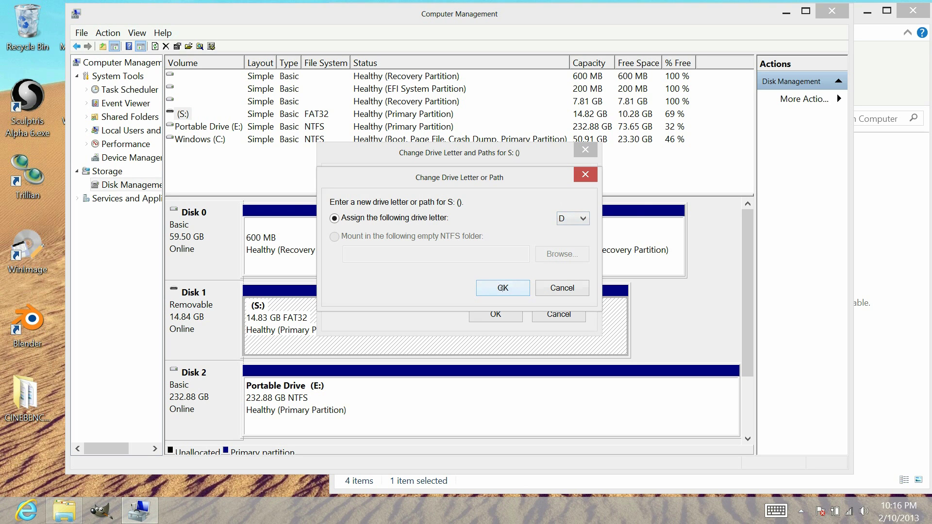
{"action": "left_click", "coordinate": [502, 287]}
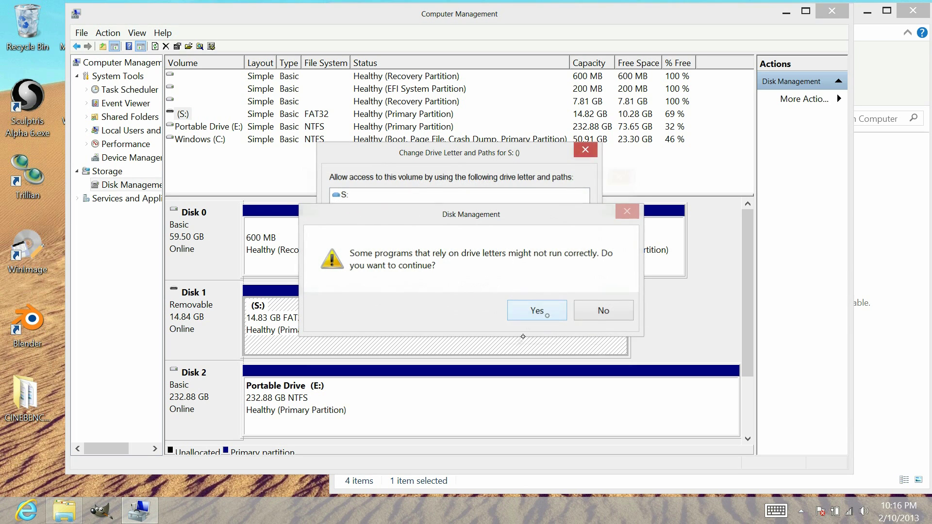
{"action": "left_click", "coordinate": [537, 310]}
{"action": "left_click", "coordinate": [537, 345]}
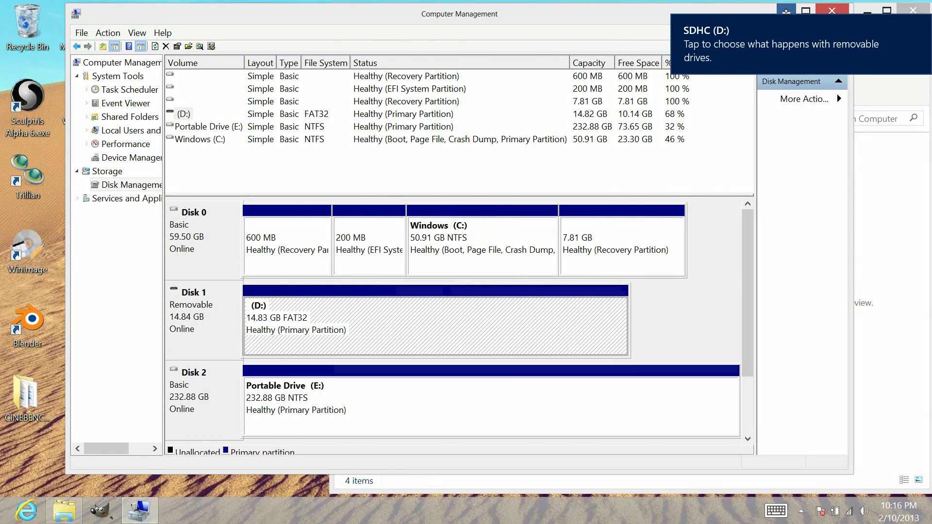
{"action": "left_click", "coordinate": [787, 10]}
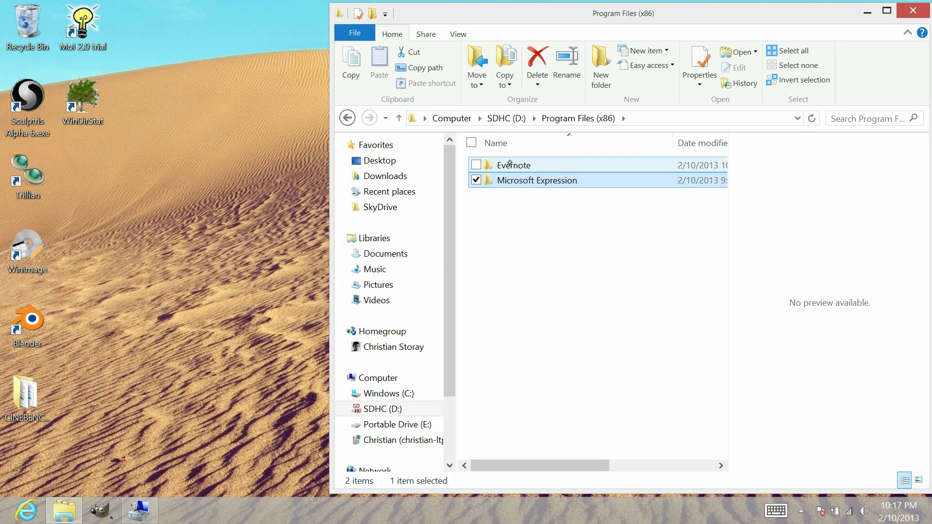
Open the inner Evernote folder under Program Files (x86) on SDHC (D:), then close Explorer
{"action": "double_click", "coordinate": [513, 165]}
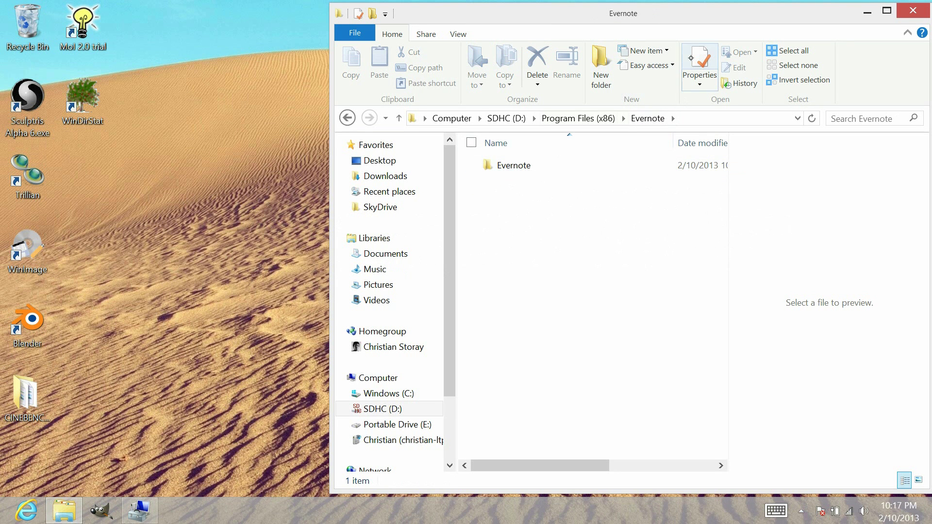
{"action": "double_click", "coordinate": [513, 165]}
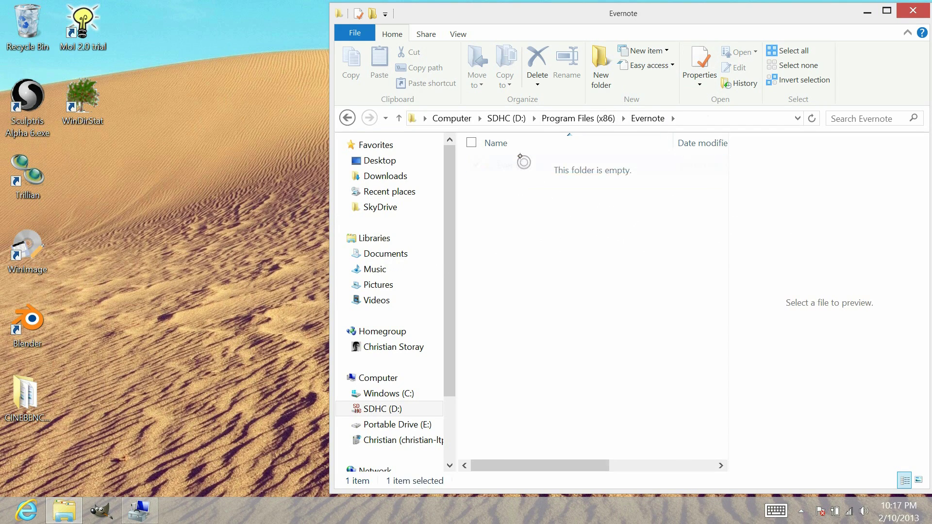
{"action": "left_click", "coordinate": [912, 11]}
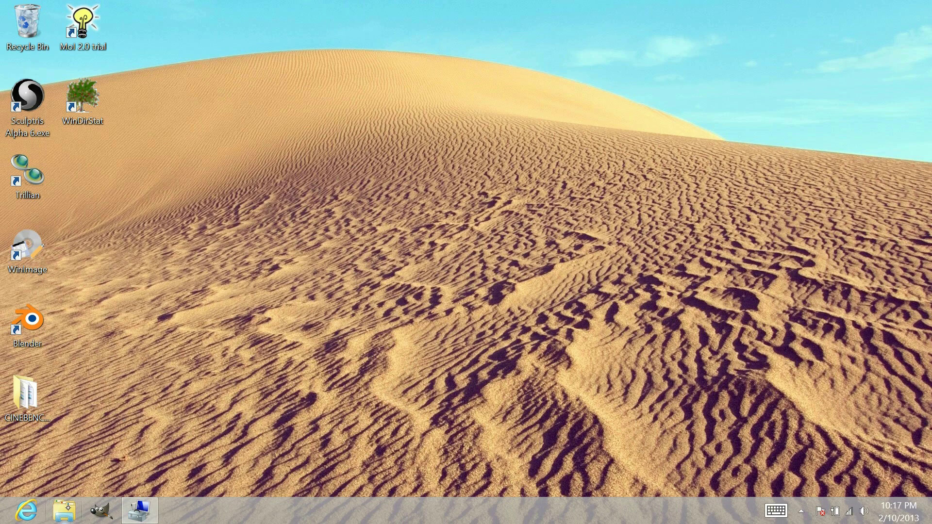
Launch Evernote, confirm Computer lists only C: and SDHC D:, then close Explorer
{"action": "key", "text": "super"}
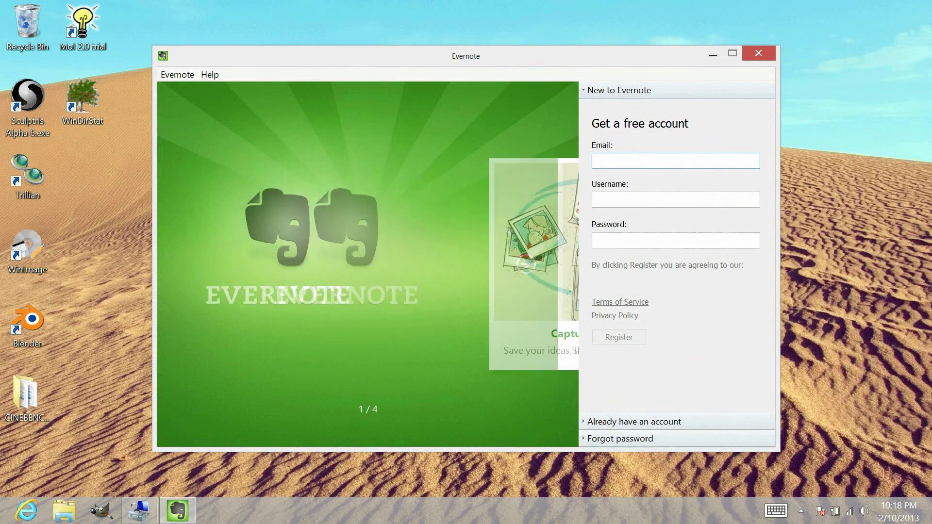
{"action": "left_click", "coordinate": [64, 511]}
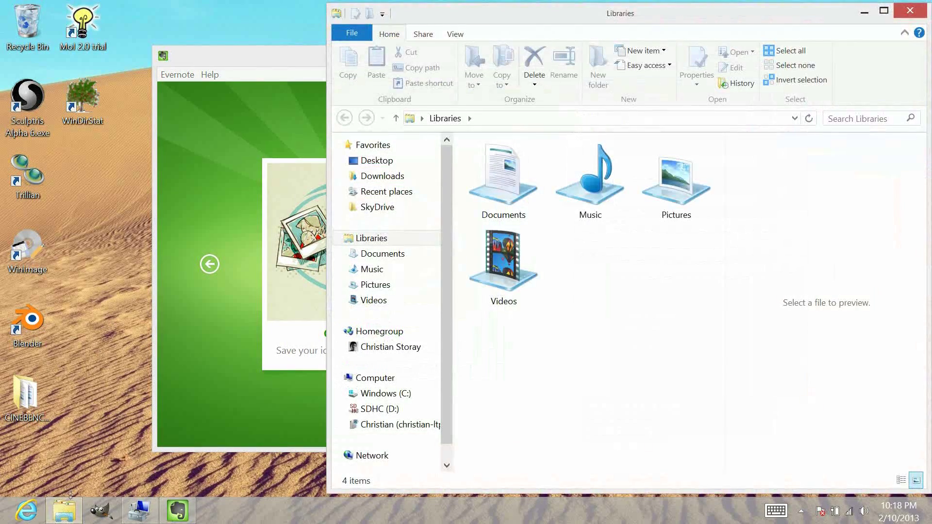
{"action": "left_click", "coordinate": [375, 377]}
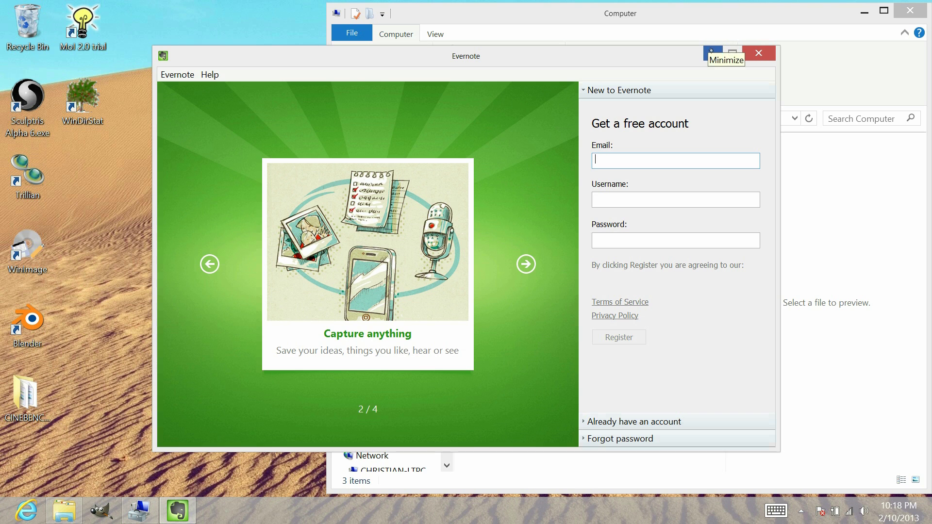
{"action": "left_click", "coordinate": [712, 54]}
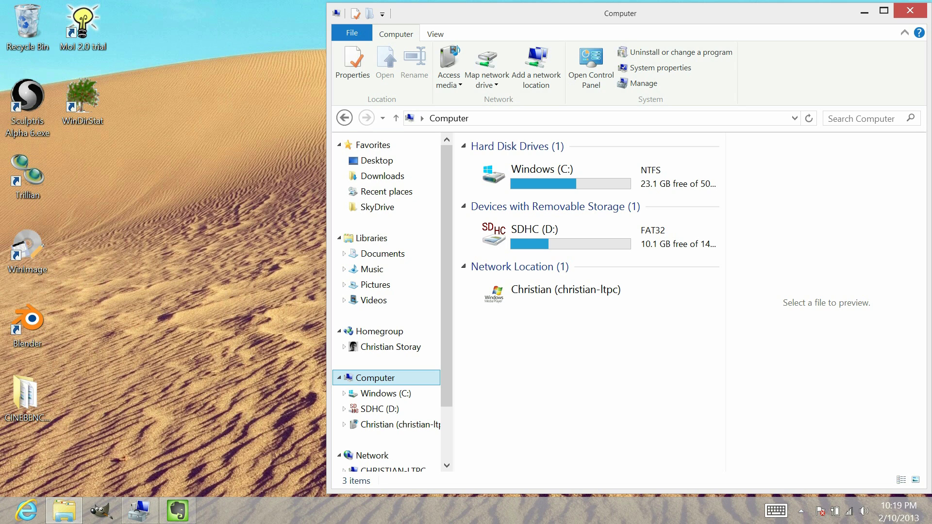
{"action": "left_click", "coordinate": [896, 13]}
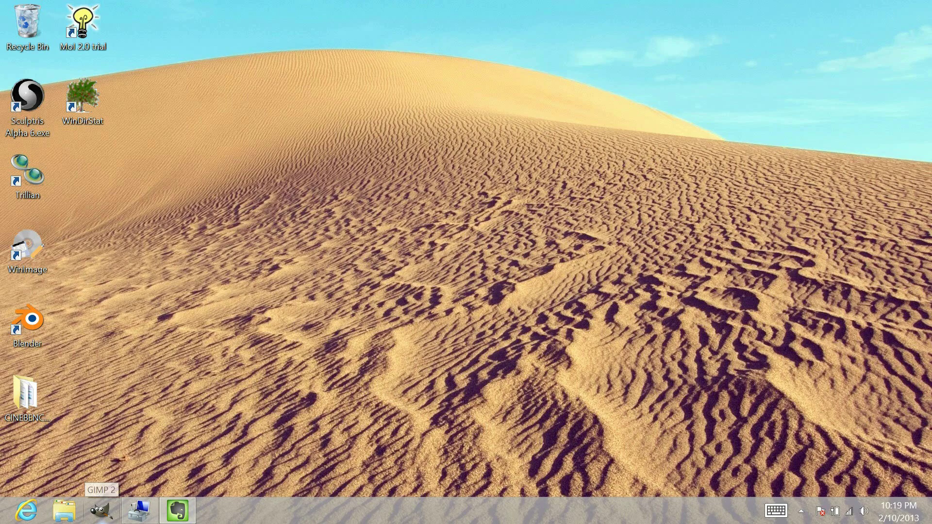
Browse the Start screen tiles, return to the desktop, and expand the hidden tray icons
{"action": "key", "text": "super"}
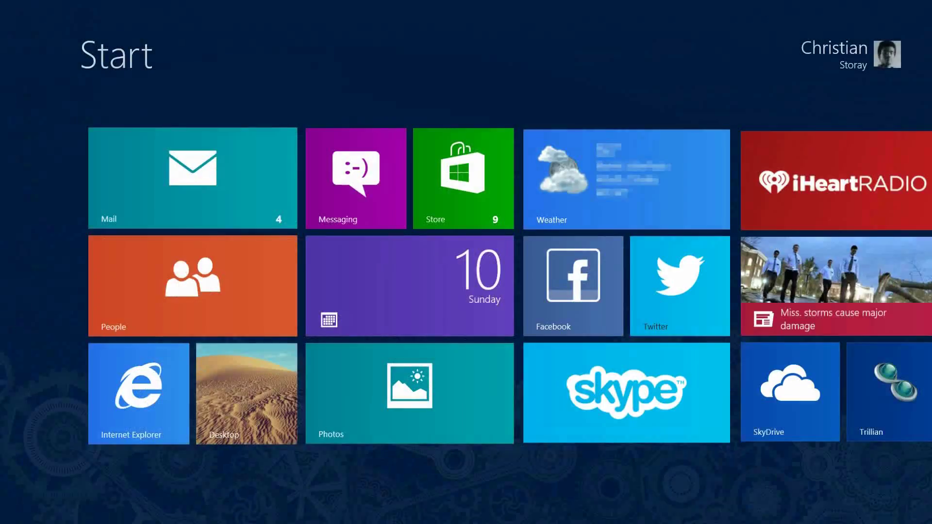
{"action": "scroll", "coordinate": [466, 291], "scroll_direction": "down", "scroll_amount": 3}
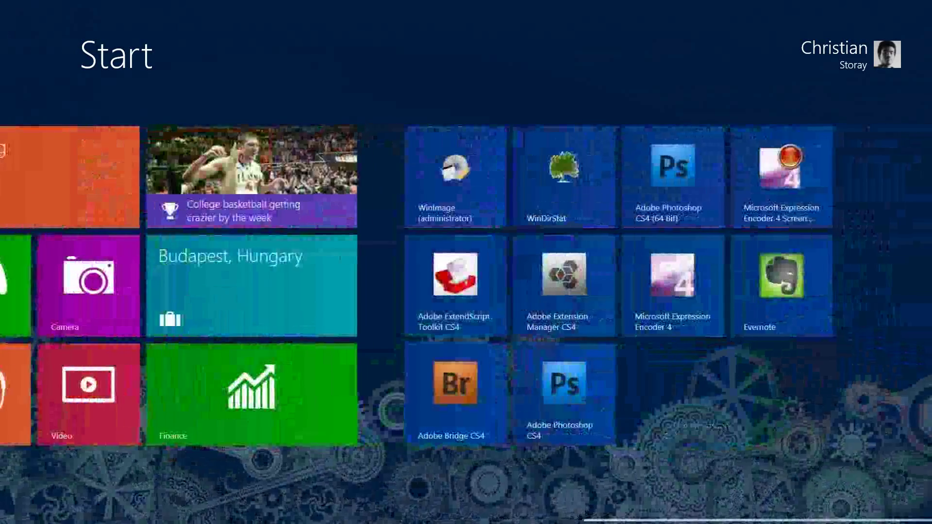
{"action": "scroll", "coordinate": [466, 324], "scroll_direction": "up", "scroll_amount": 3}
{"action": "scroll", "coordinate": [466, 291], "scroll_direction": "up", "scroll_amount": 5}
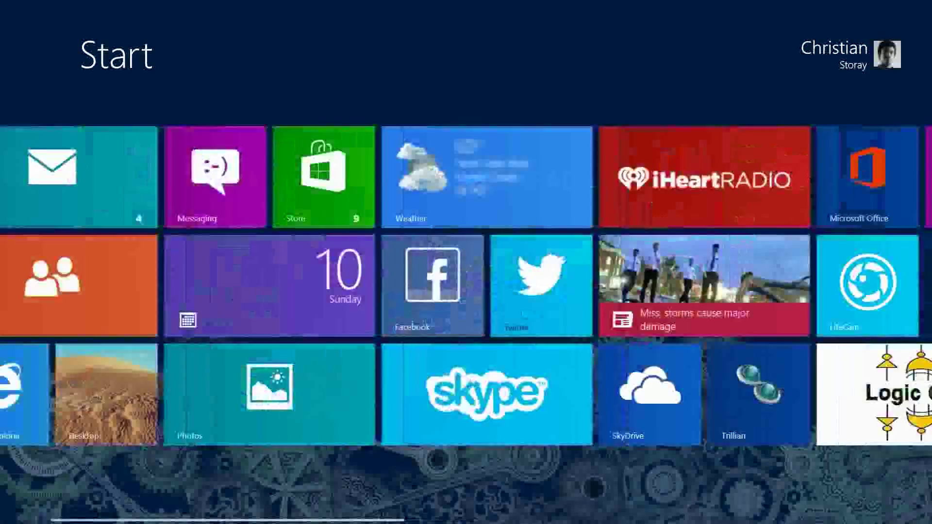
{"action": "scroll", "coordinate": [466, 291], "scroll_direction": "down", "scroll_amount": 2}
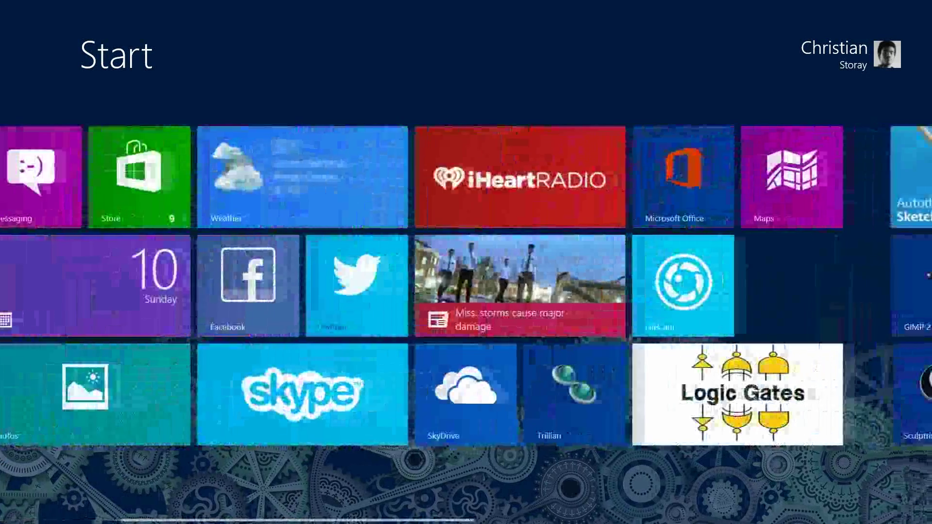
{"action": "scroll", "coordinate": [467, 325], "scroll_direction": "up", "scroll_amount": 3}
{"action": "scroll", "coordinate": [466, 324], "scroll_direction": "down", "scroll_amount": 3}
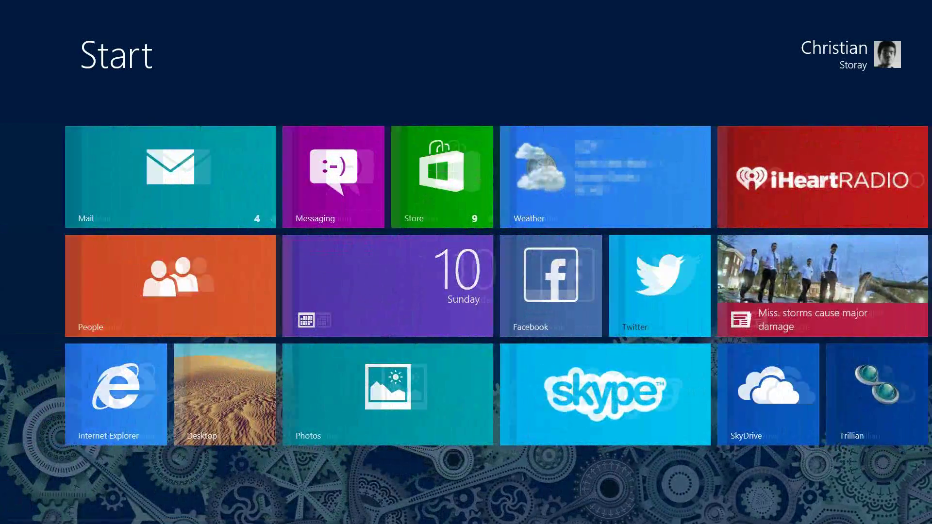
{"action": "scroll", "coordinate": [466, 324], "scroll_direction": "up", "scroll_amount": 3}
{"action": "scroll", "coordinate": [466, 325], "scroll_direction": "down", "scroll_amount": 3}
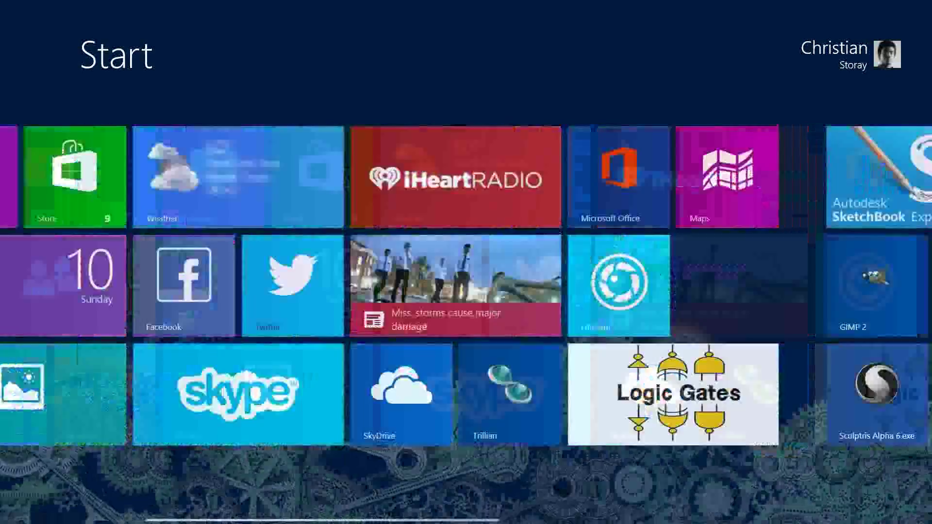
{"action": "scroll", "coordinate": [467, 324], "scroll_direction": "down", "scroll_amount": 3}
{"action": "scroll", "coordinate": [467, 324], "scroll_direction": "down", "scroll_amount": 4}
{"action": "scroll", "coordinate": [466, 324], "scroll_direction": "up", "scroll_amount": 3}
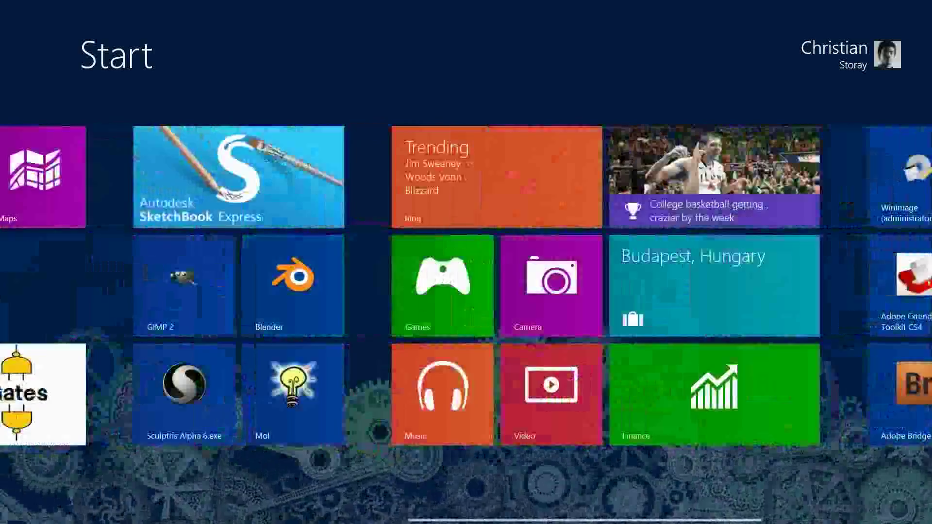
{"action": "scroll", "coordinate": [466, 324], "scroll_direction": "up", "scroll_amount": 3}
{"action": "scroll", "coordinate": [467, 324], "scroll_direction": "up", "scroll_amount": 3}
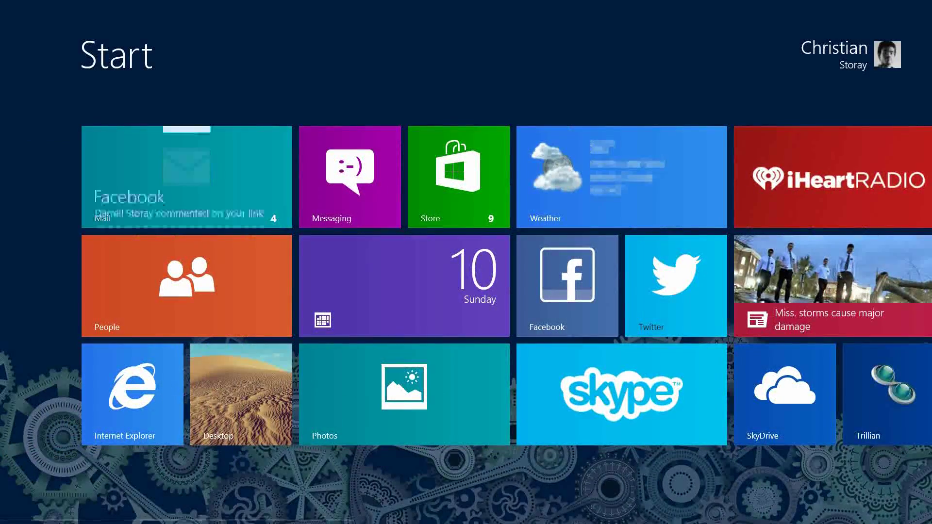
{"action": "key", "text": "super"}
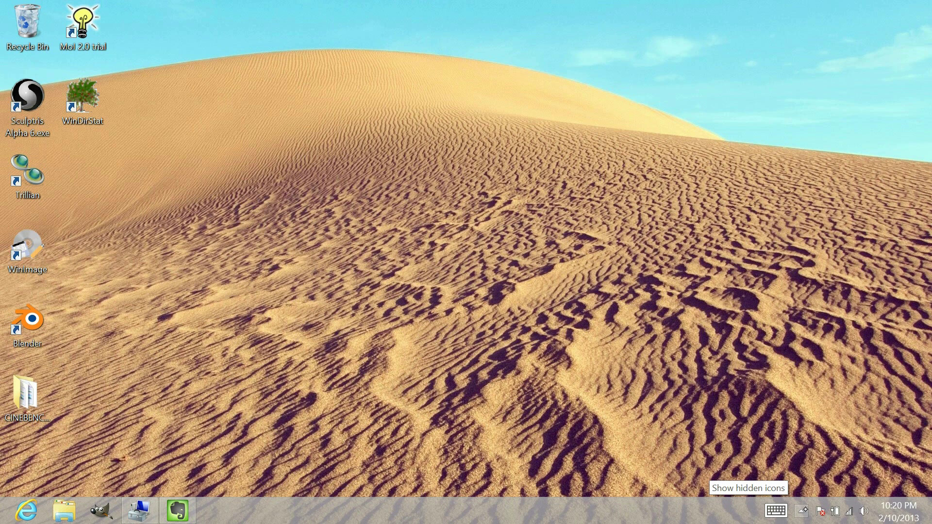
{"action": "left_click", "coordinate": [801, 510]}
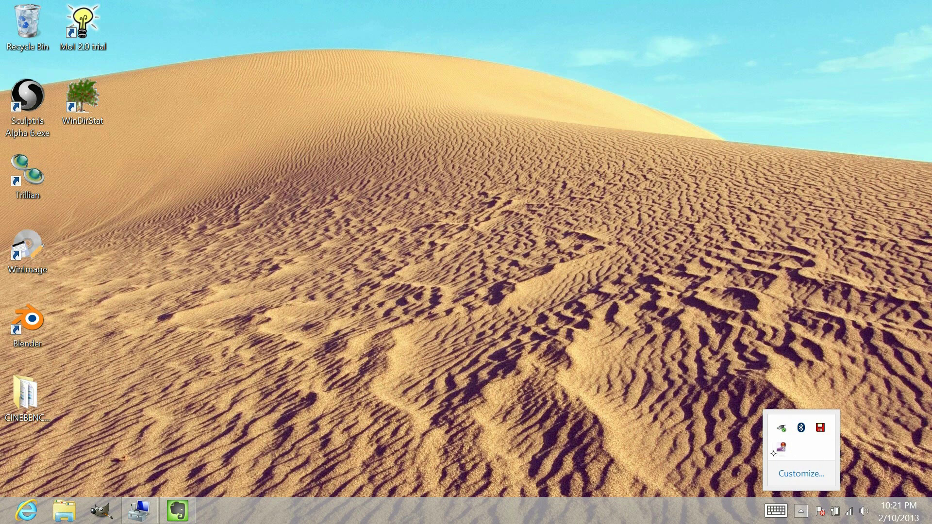